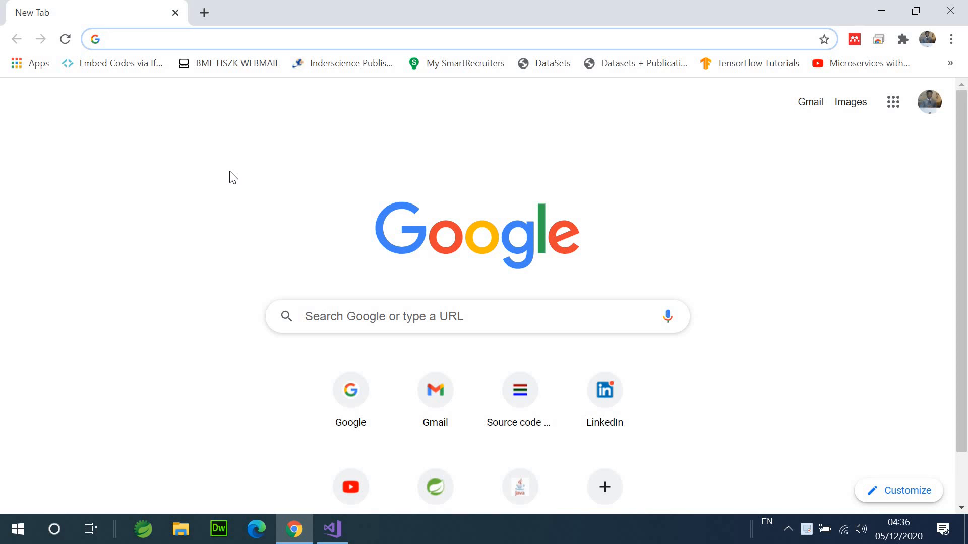
# - Rerun the Google search for 'visual studio team services' from history and scroll the results
pyautogui.click(310, 45)
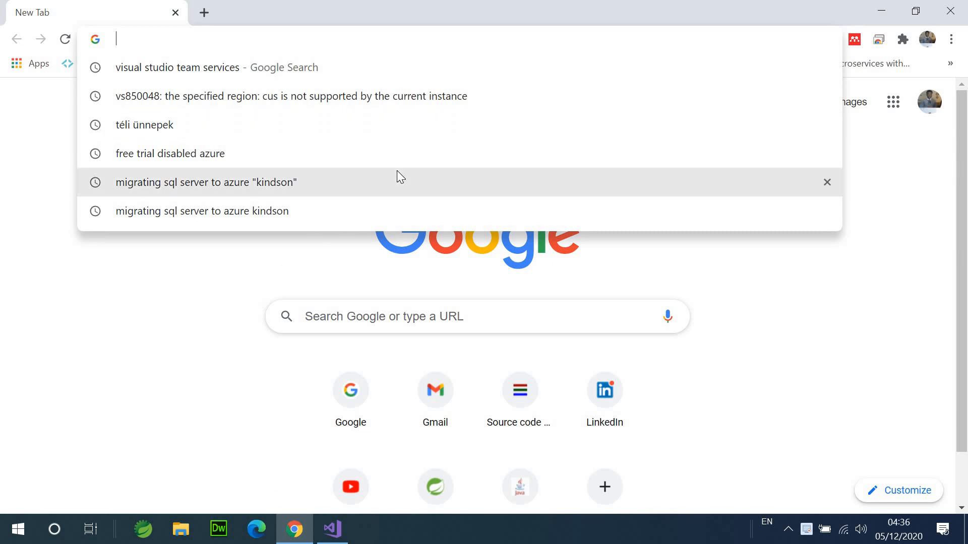
pyautogui.click(243, 67)
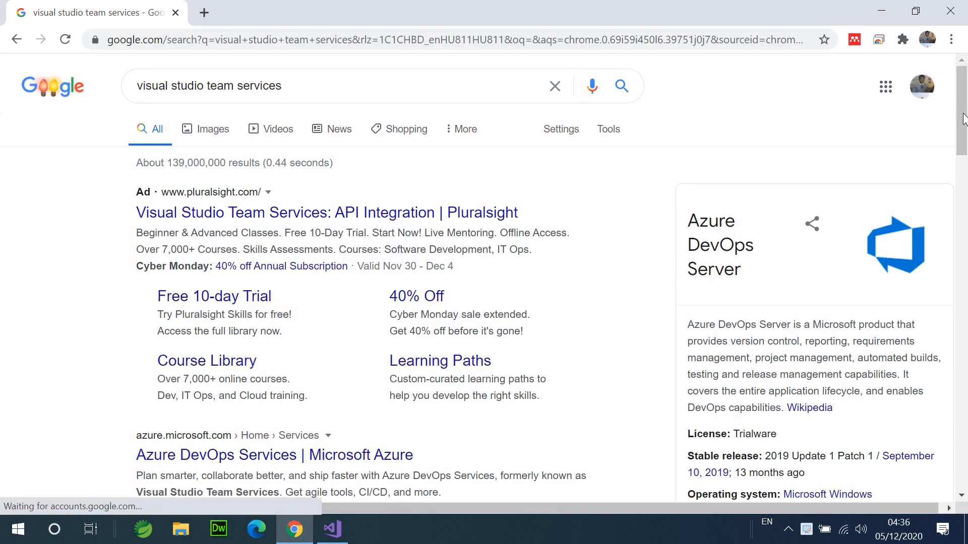
pyautogui.scroll(-3, 531, 250)
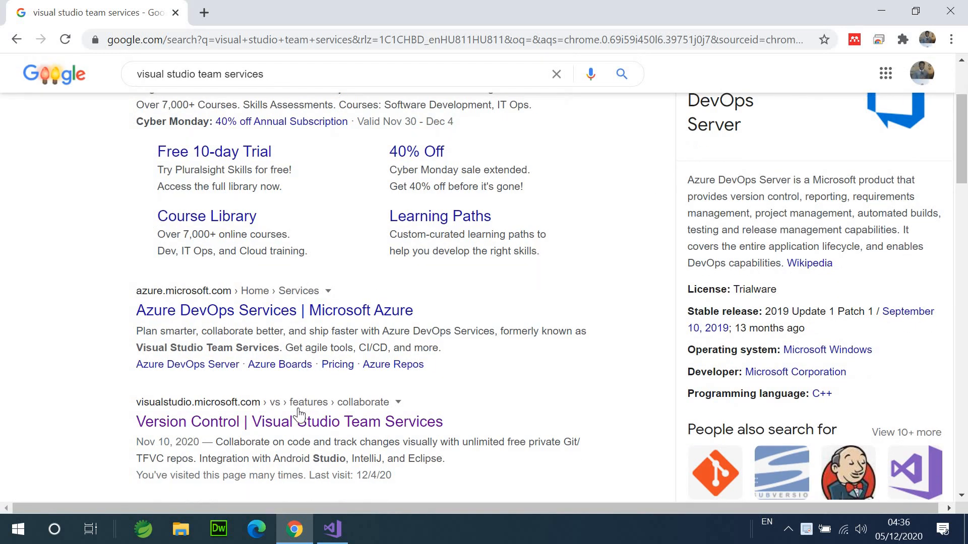
# - Open the Version Control result, then go from the account menu to the Visual Studio profile
pyautogui.click(295, 423)
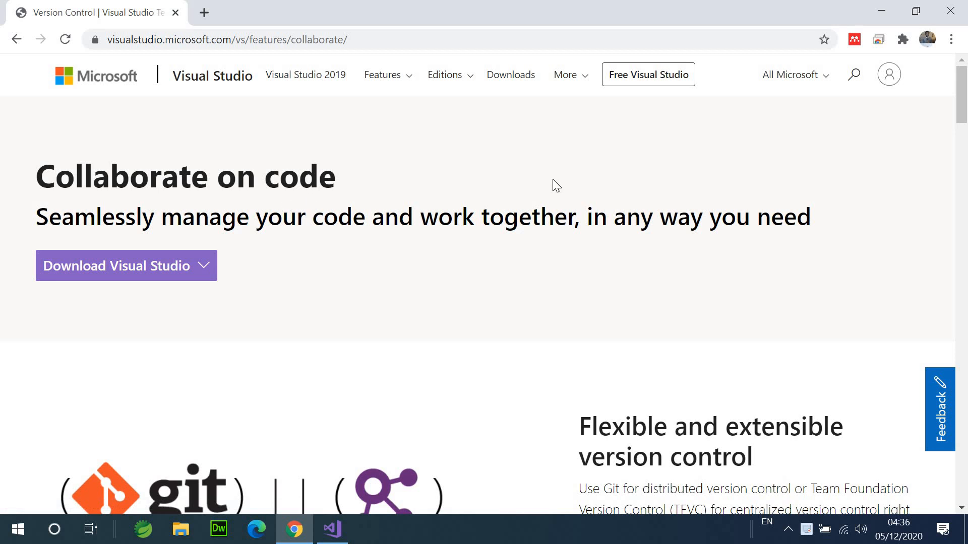
pyautogui.click(890, 81)
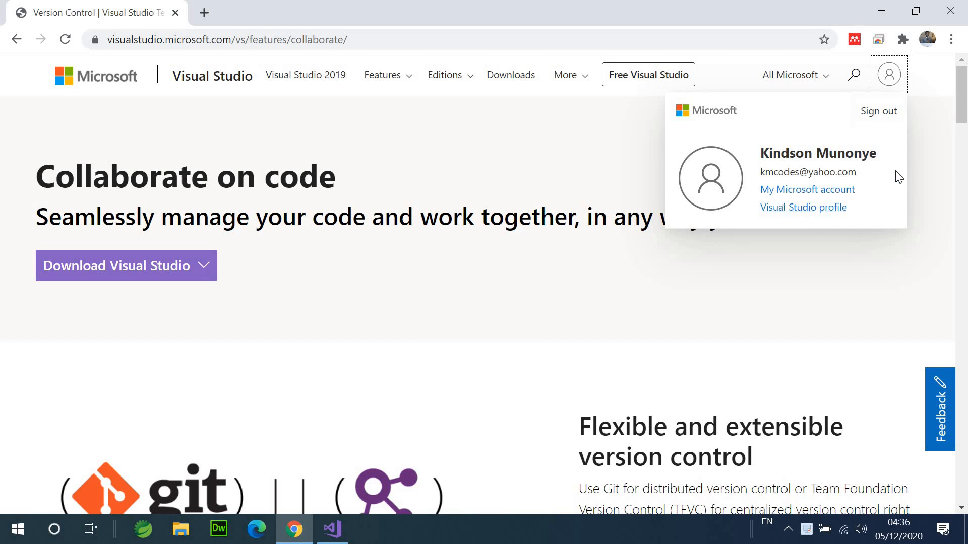
pyautogui.click(817, 210)
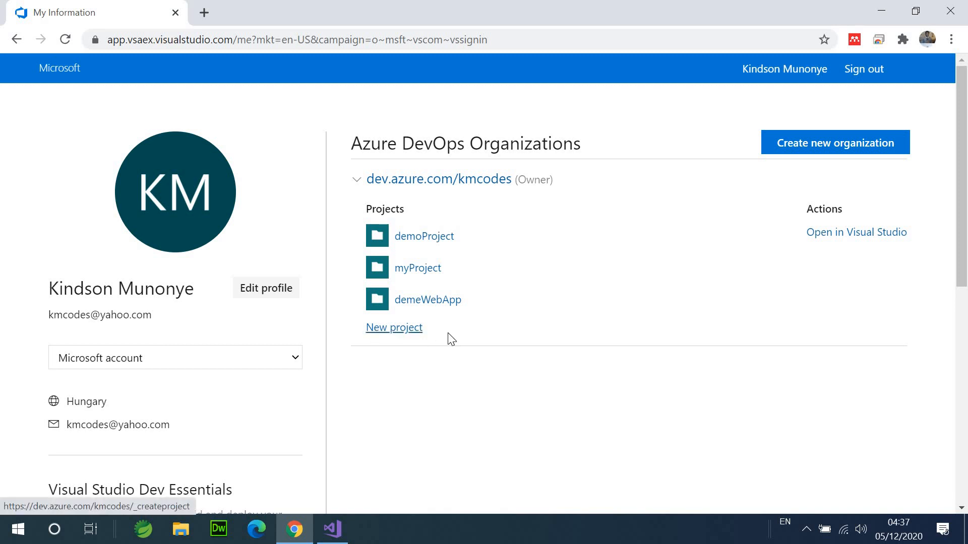
# - Create the private Azure DevOps project tutorialProject described as 'VSTS Tutorial DevOPs'
pyautogui.click(388, 329)
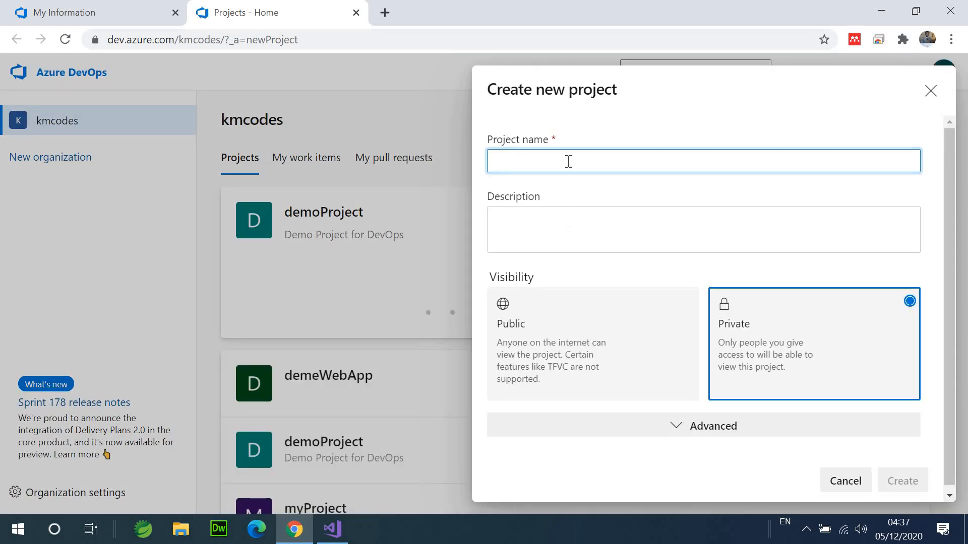
pyautogui.write('tutrorialProject')
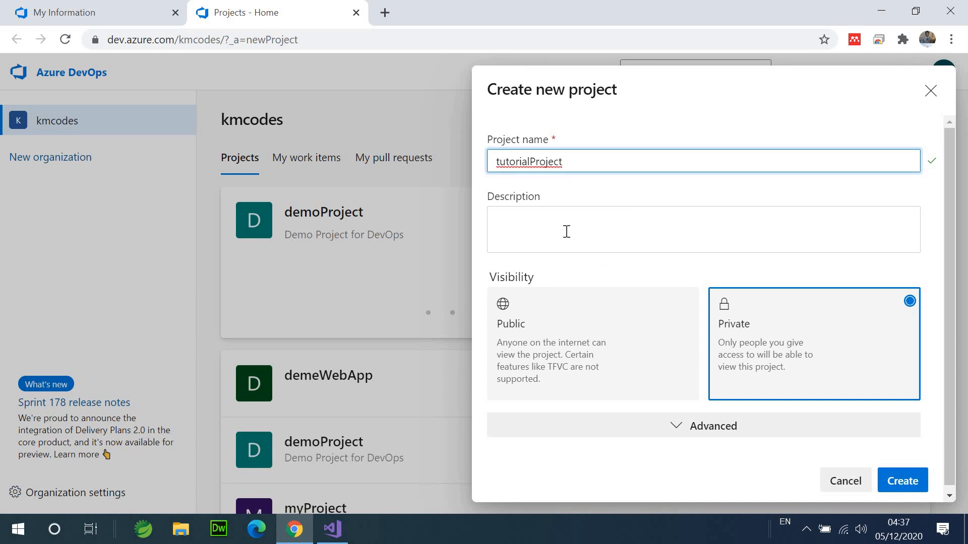
pyautogui.click(567, 232)
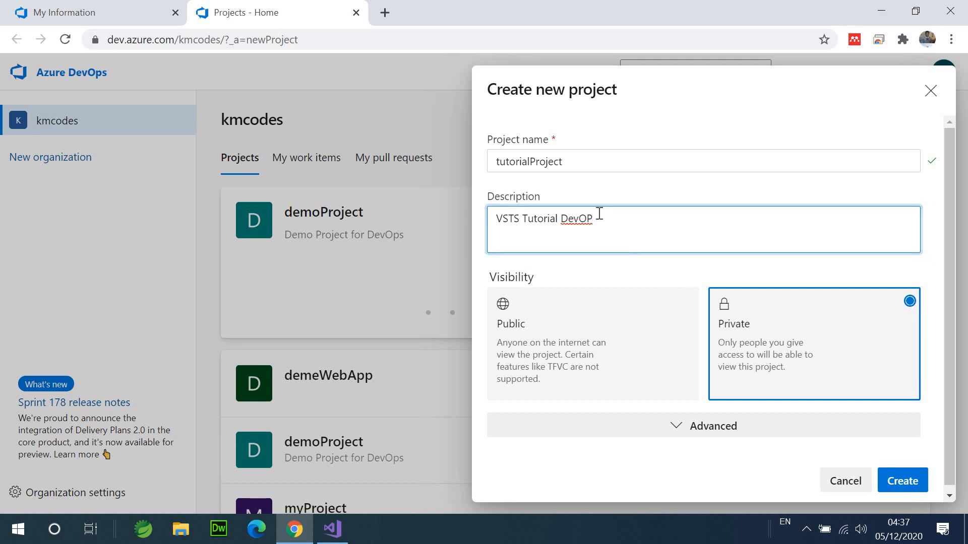
pyautogui.write('s')
pyautogui.click(890, 477)
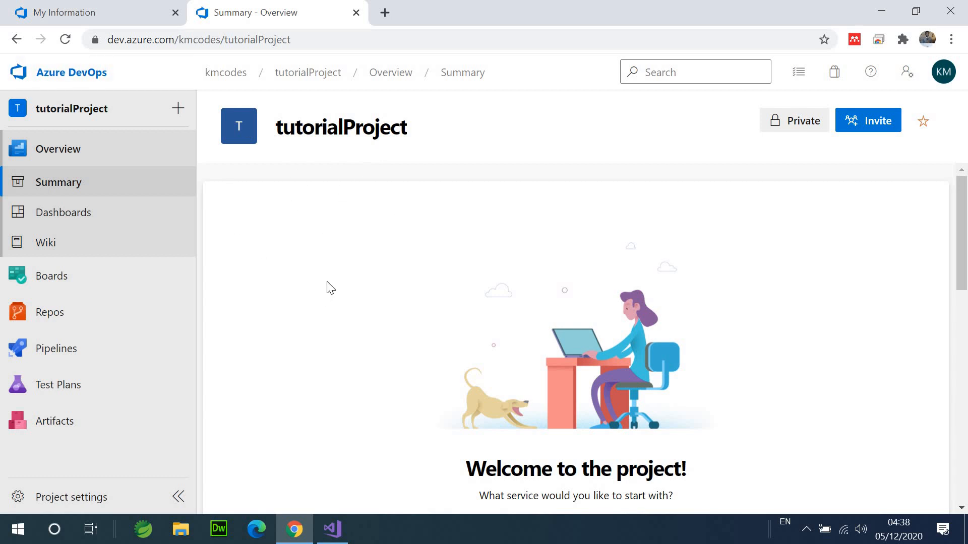
# - Create the empty ASP.NET Core web application WebApplication4 via File > New > Project
pyautogui.click(330, 529)
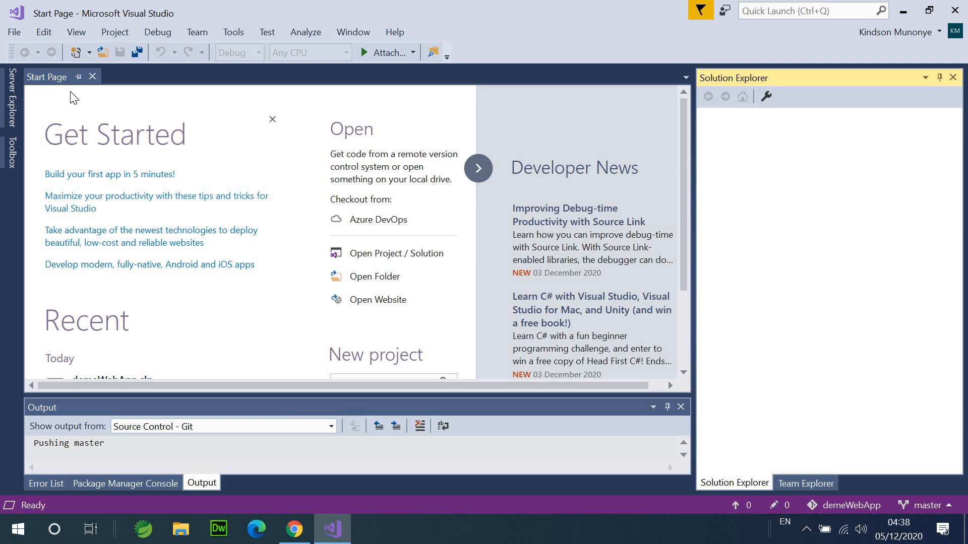
pyautogui.click(13, 31)
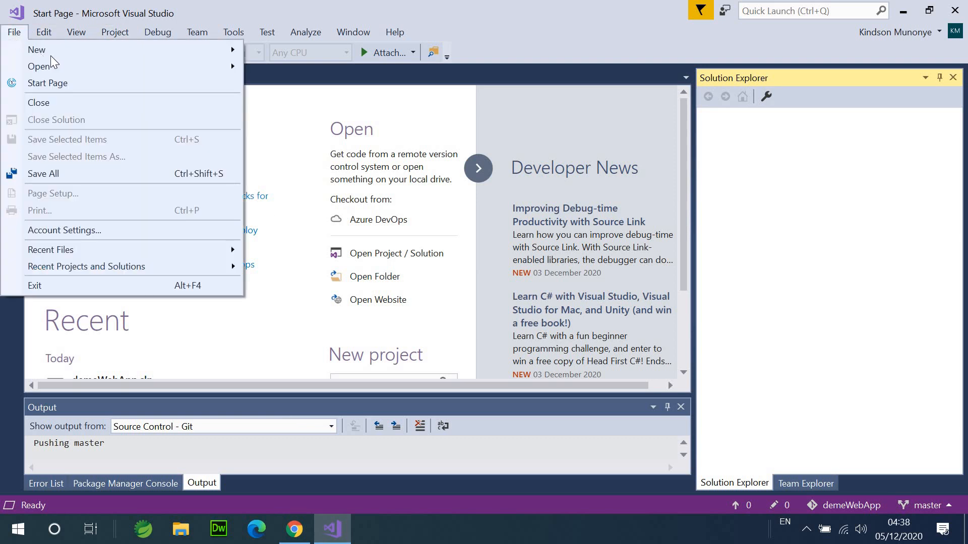
pyautogui.moveTo(62, 50)
pyautogui.click(298, 53)
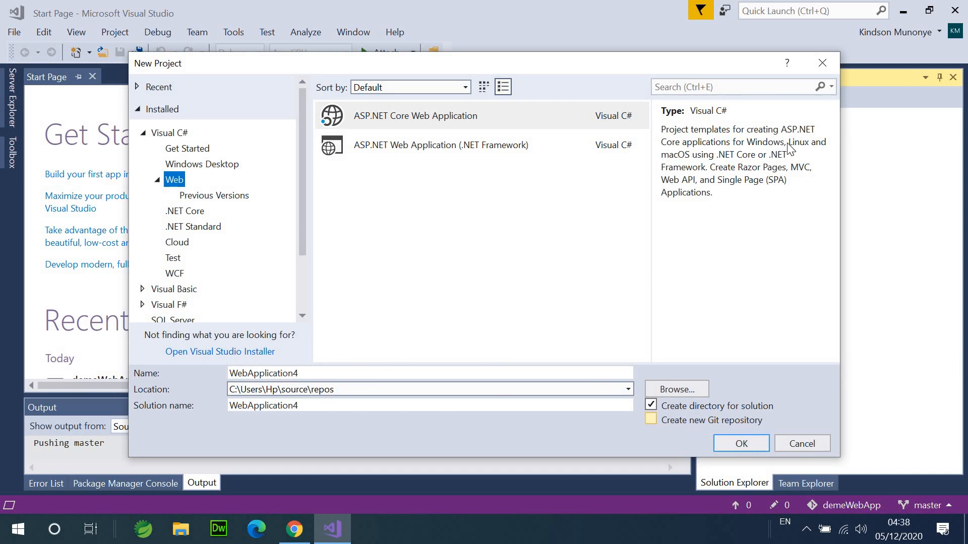
pyautogui.moveTo(607, 71); pyautogui.dragTo(582, 49)
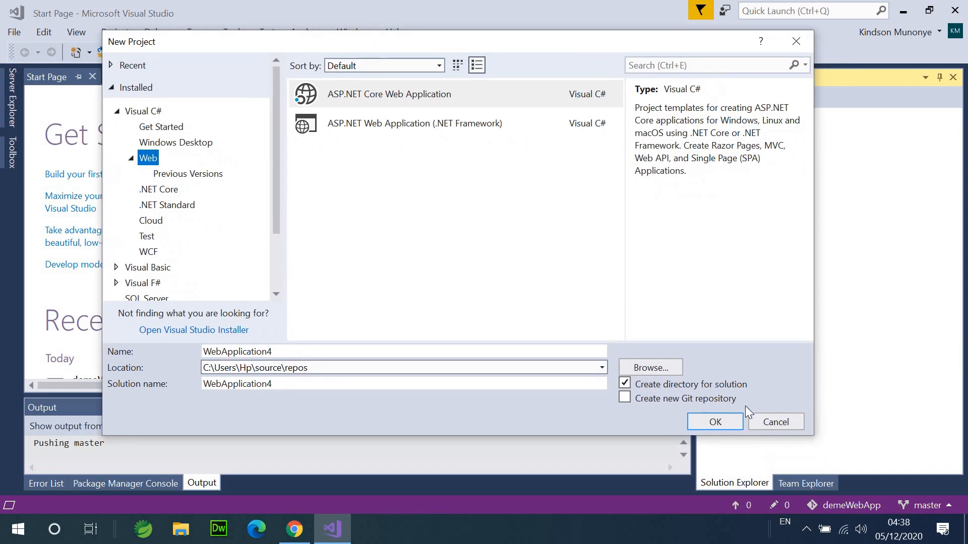
pyautogui.click(715, 422)
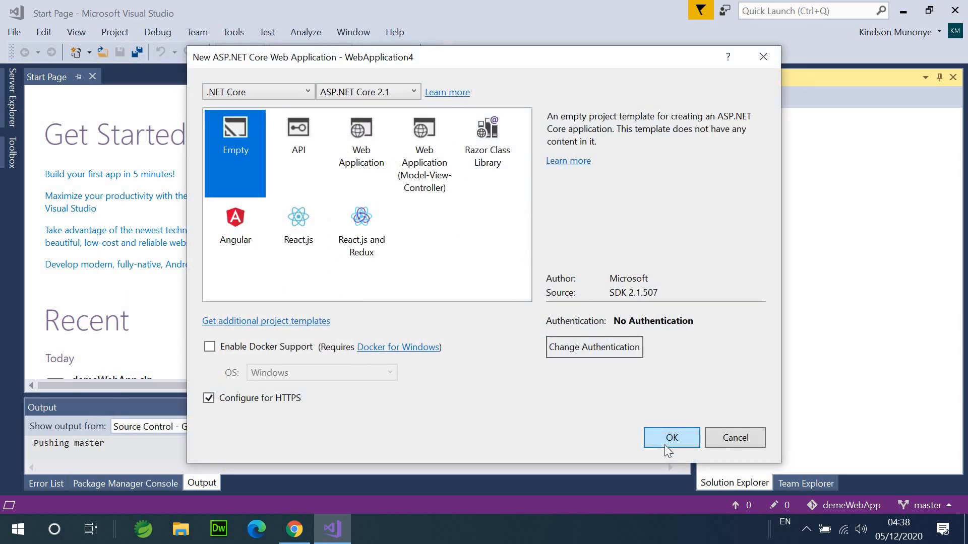
pyautogui.click(656, 438)
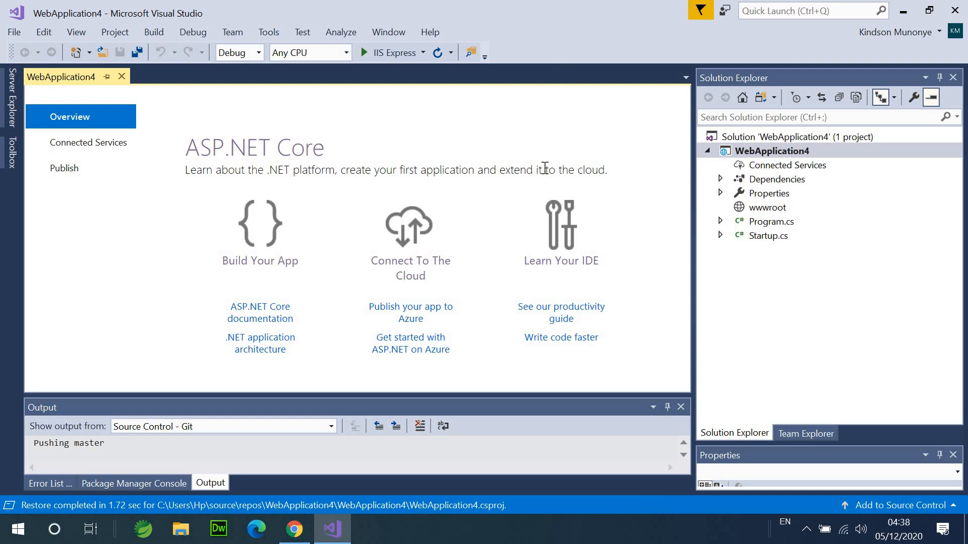
pyautogui.click(295, 536)
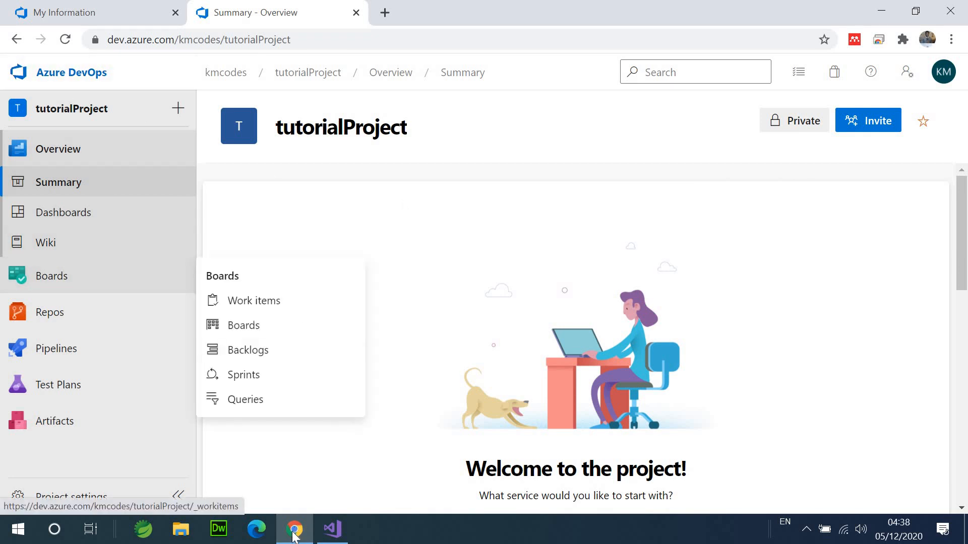
pyautogui.click(333, 529)
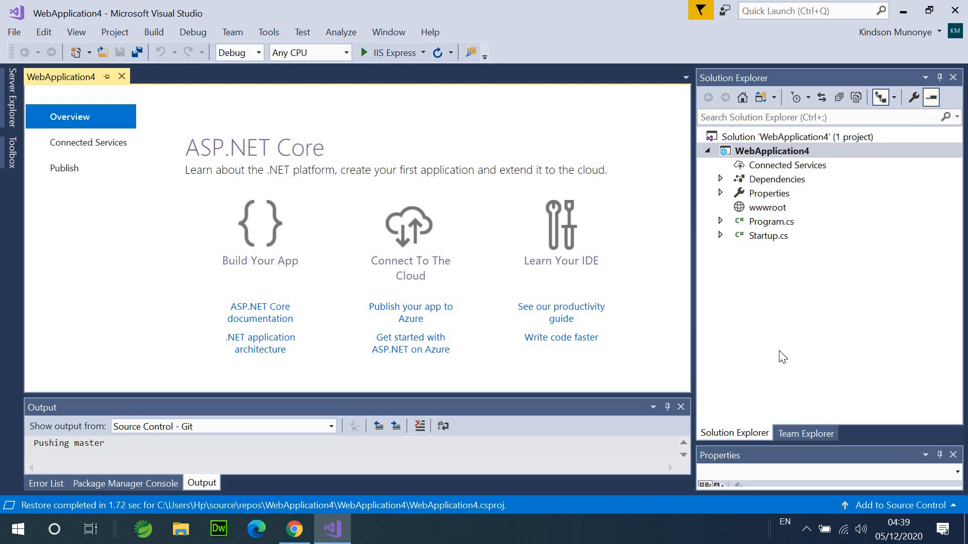
# - Open Team Explorer's Connect to a Project dialog and check the account's repositories, including tutorialProject
pyautogui.click(810, 433)
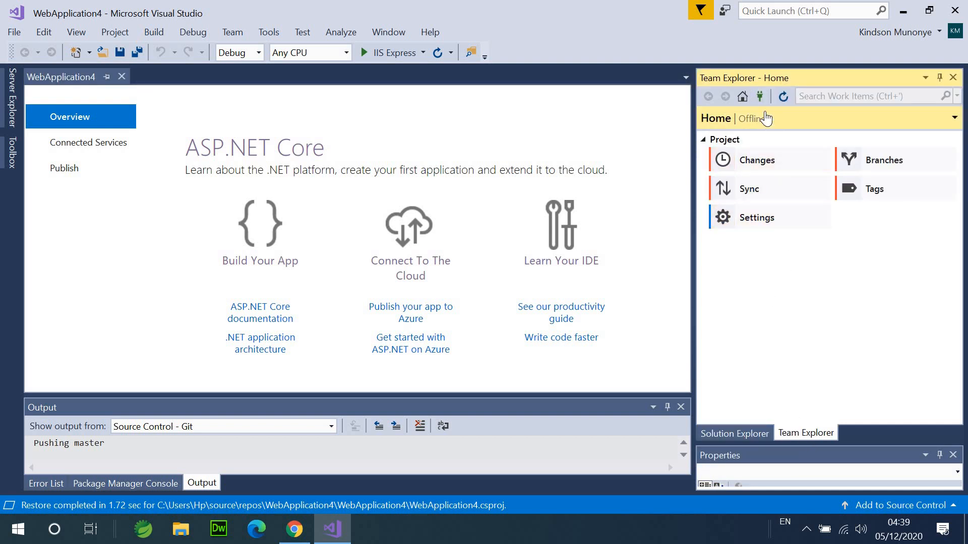
pyautogui.click(759, 95)
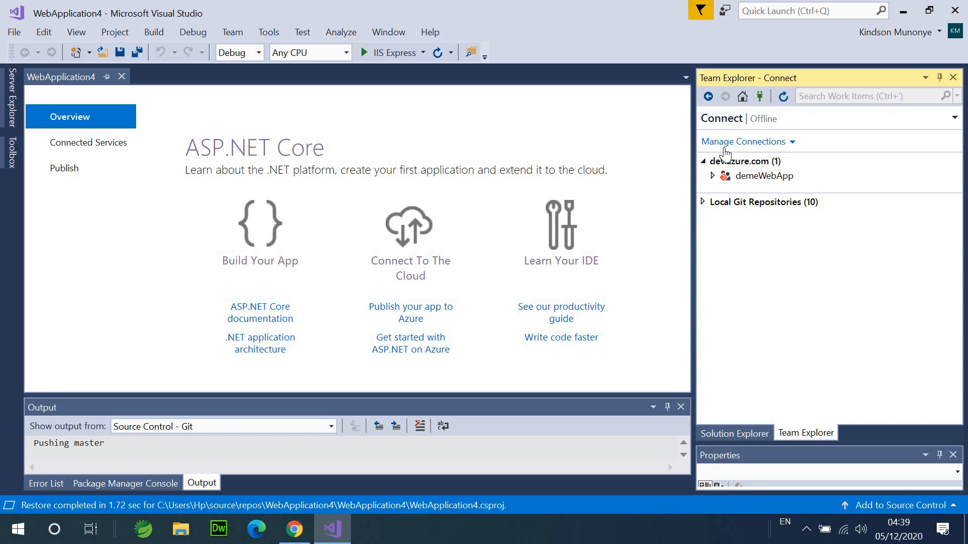
pyautogui.click(765, 143)
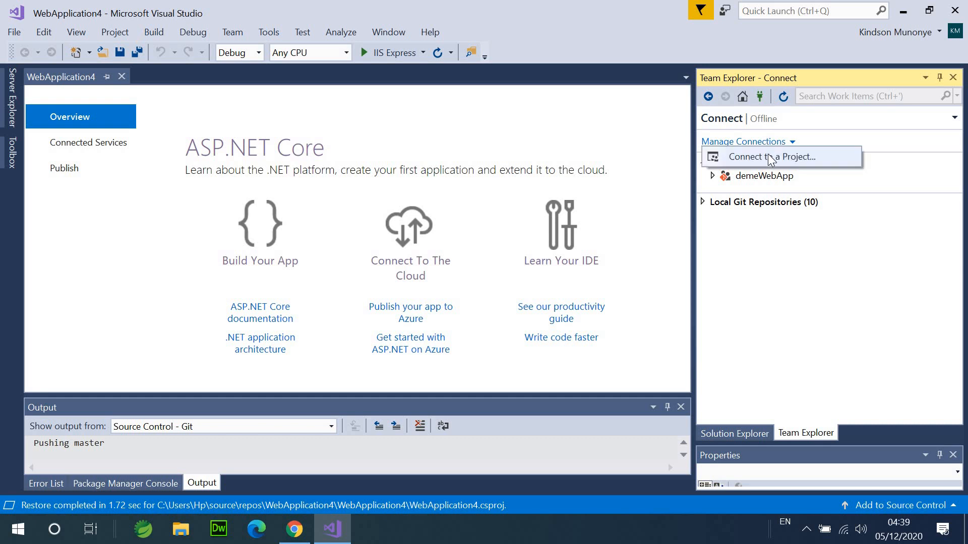
pyautogui.click(759, 161)
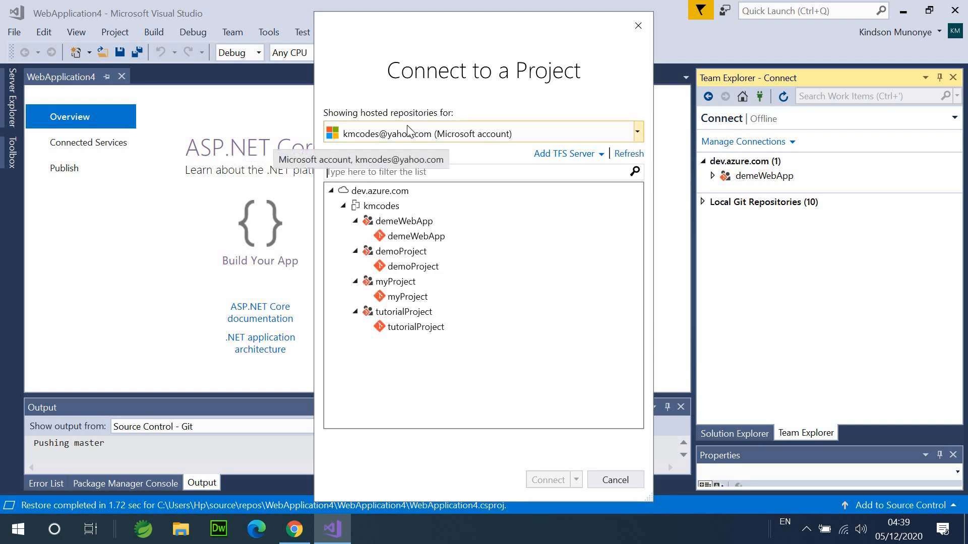
pyautogui.click(637, 127)
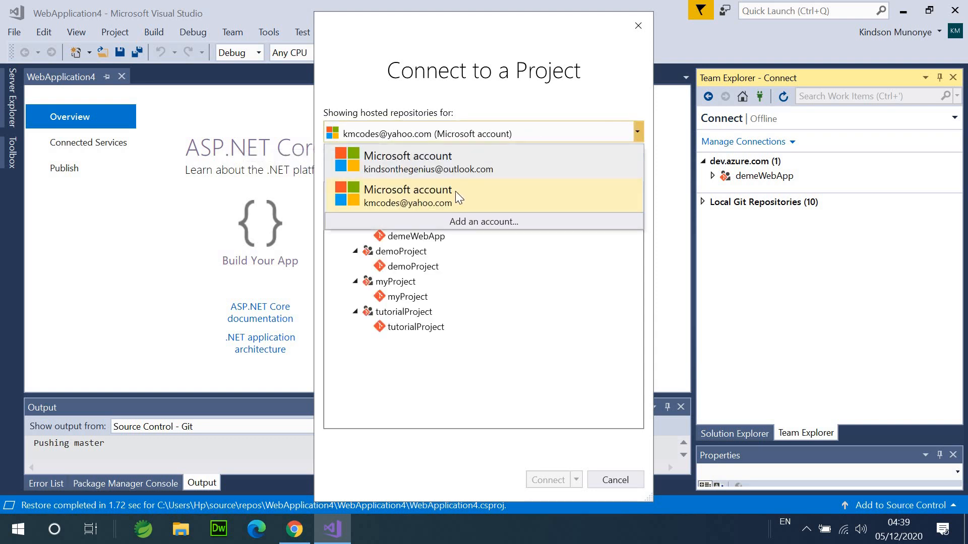
pyautogui.click(406, 203)
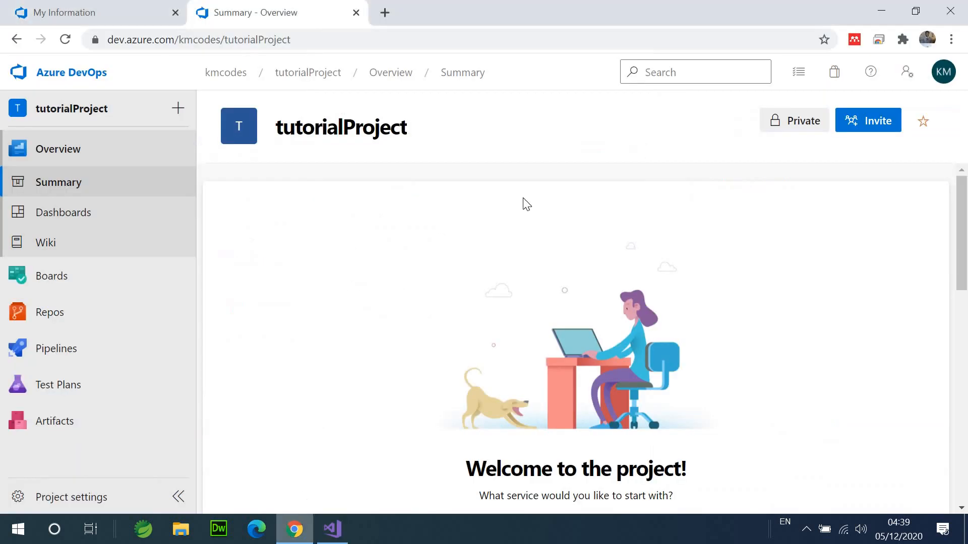
# - Check the Azure DevOps account details, then collapse demeWebApp, demoProject, myProject and tutorialProject in the dialog
pyautogui.click(942, 80)
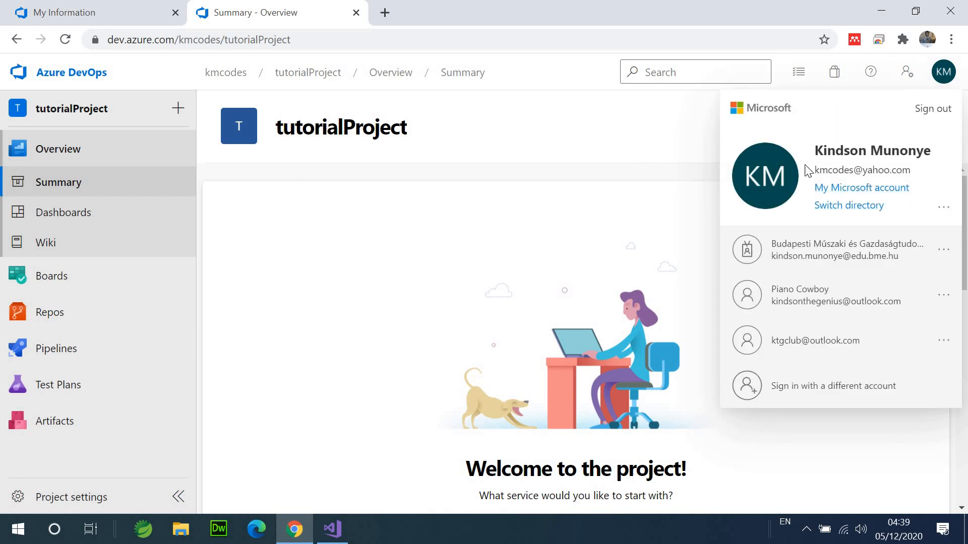
pyautogui.click(653, 111)
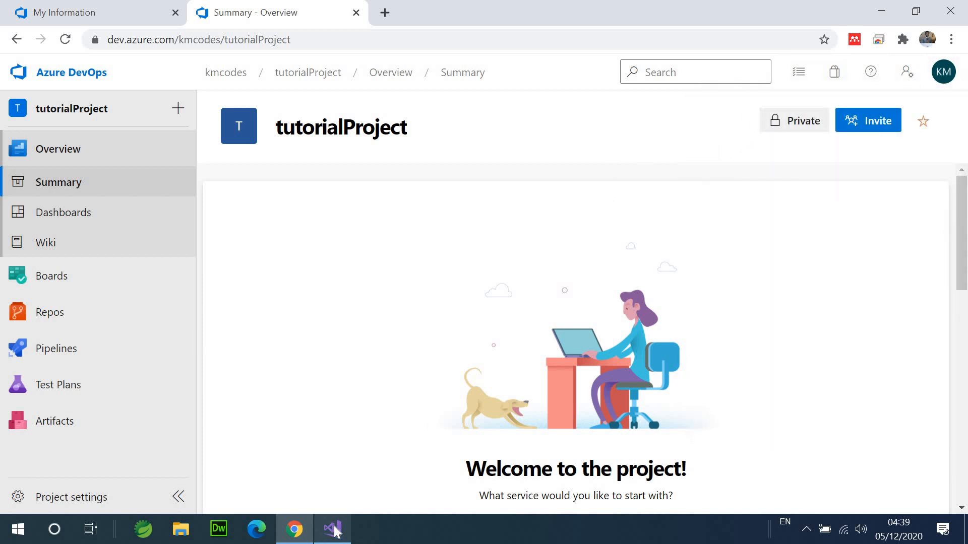
pyautogui.click(333, 527)
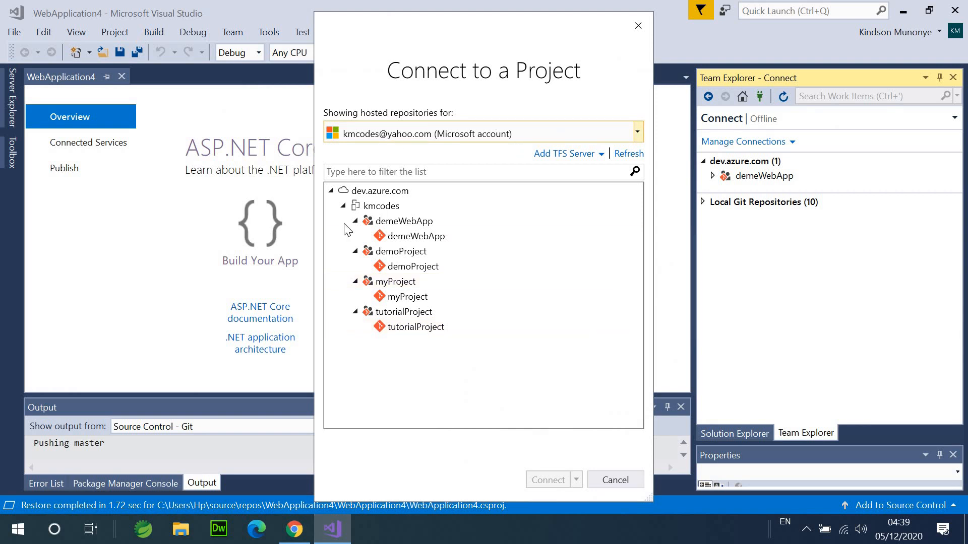
pyautogui.click(342, 206)
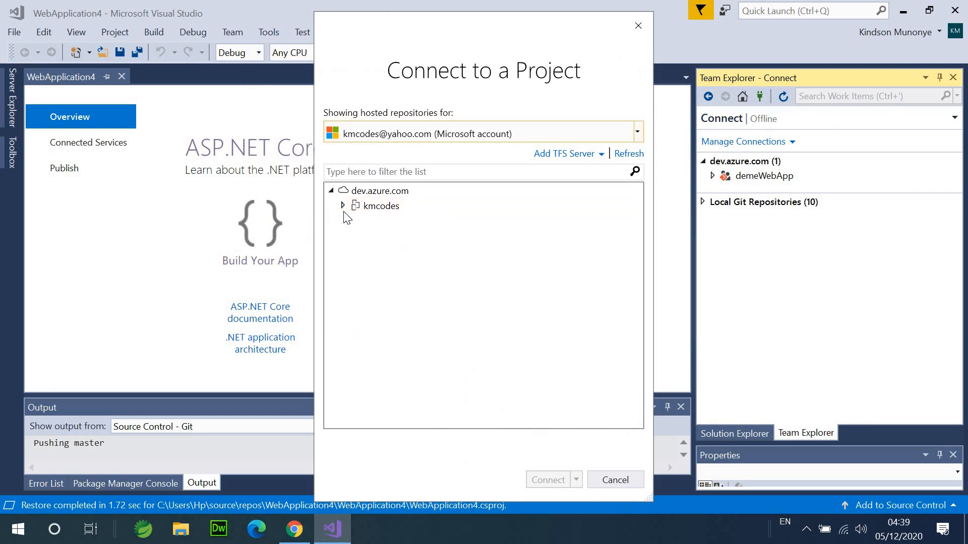
pyautogui.click(345, 207)
pyautogui.click(356, 221)
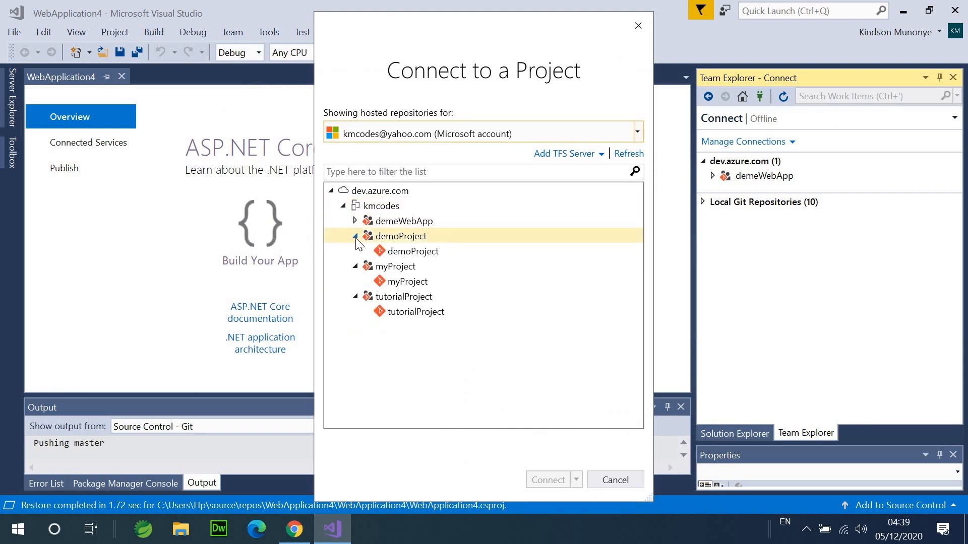
pyautogui.click(355, 236)
pyautogui.click(355, 252)
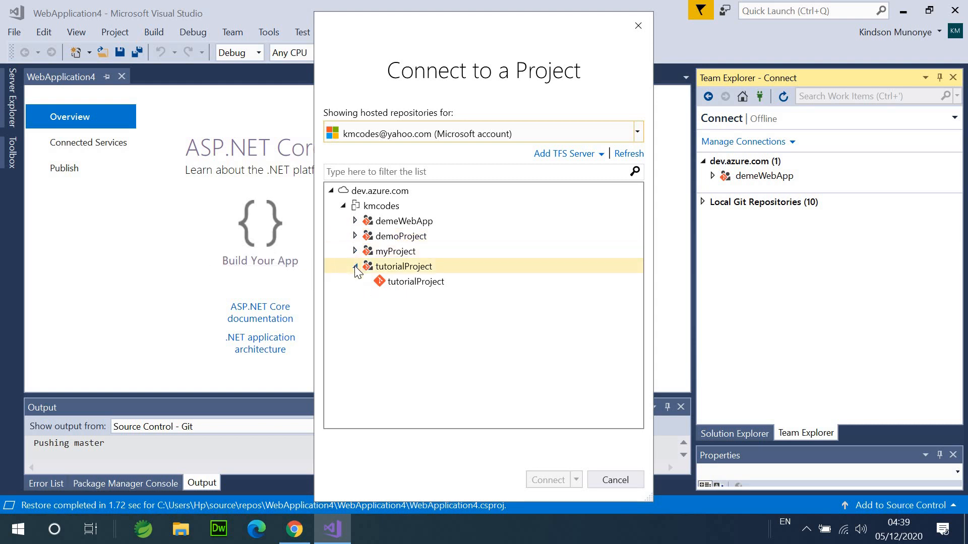
pyautogui.click(355, 267)
# - Reopen tutorialProject from the kmcodes organization's project list, then return to Visual Studio
pyautogui.click(295, 531)
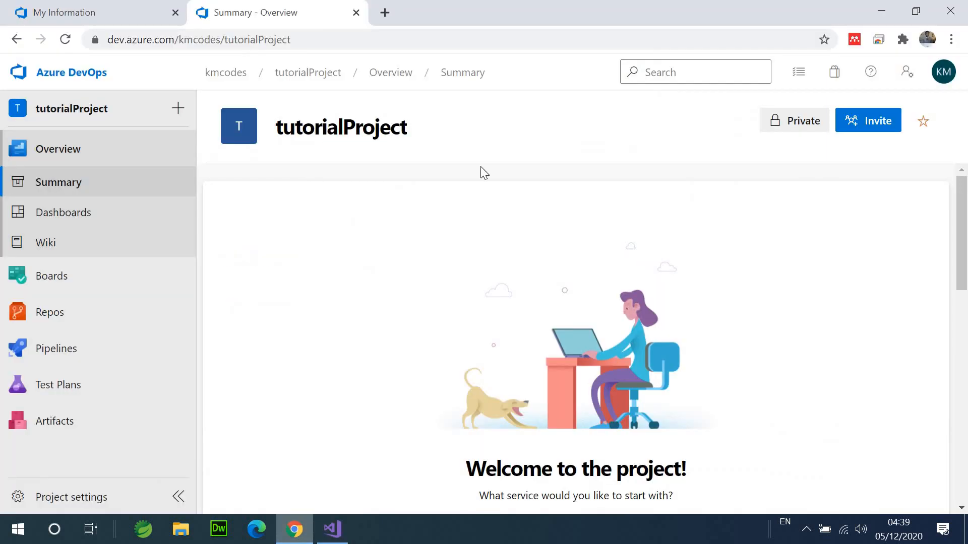
pyautogui.click(229, 75)
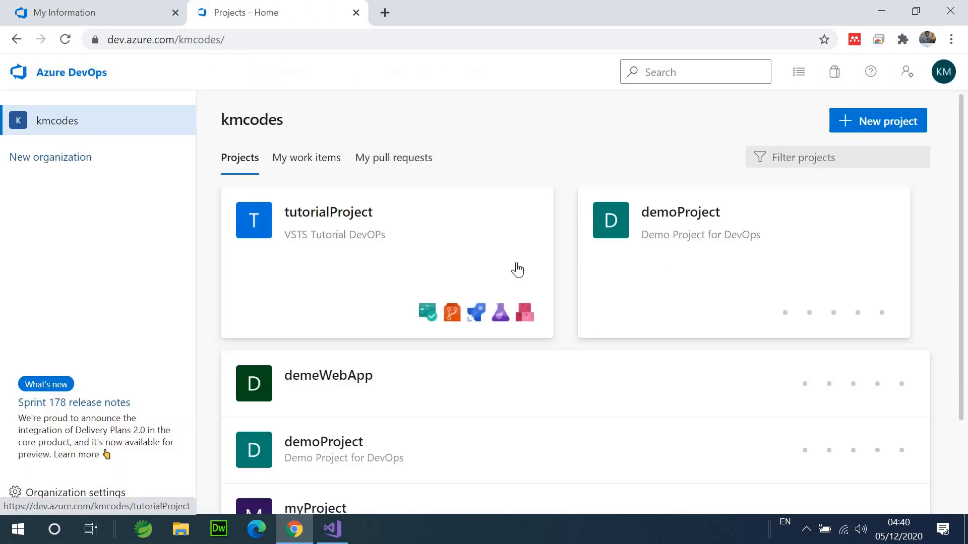
pyautogui.scroll(-2, 518, 270)
pyautogui.scroll(2, 517, 271)
pyautogui.scroll(-2, 514, 270)
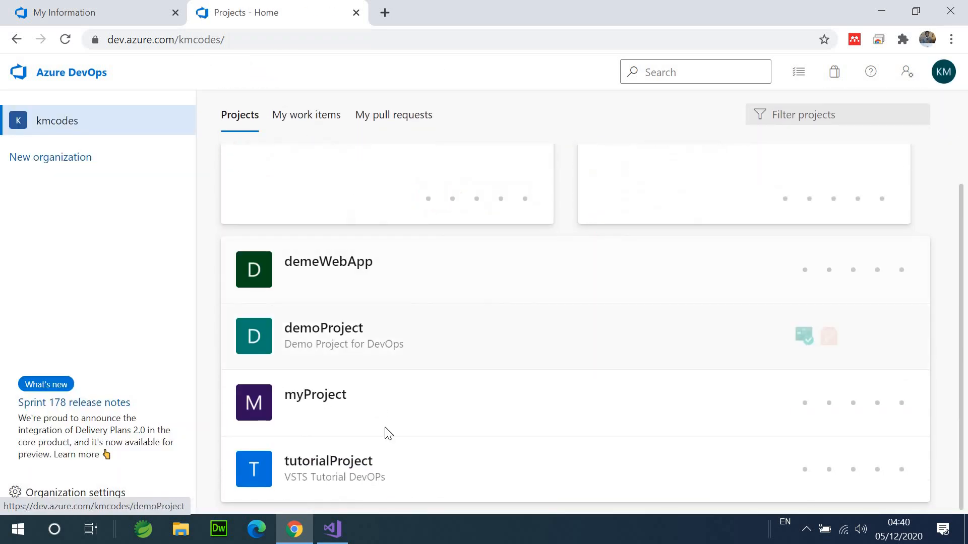
pyautogui.click(338, 460)
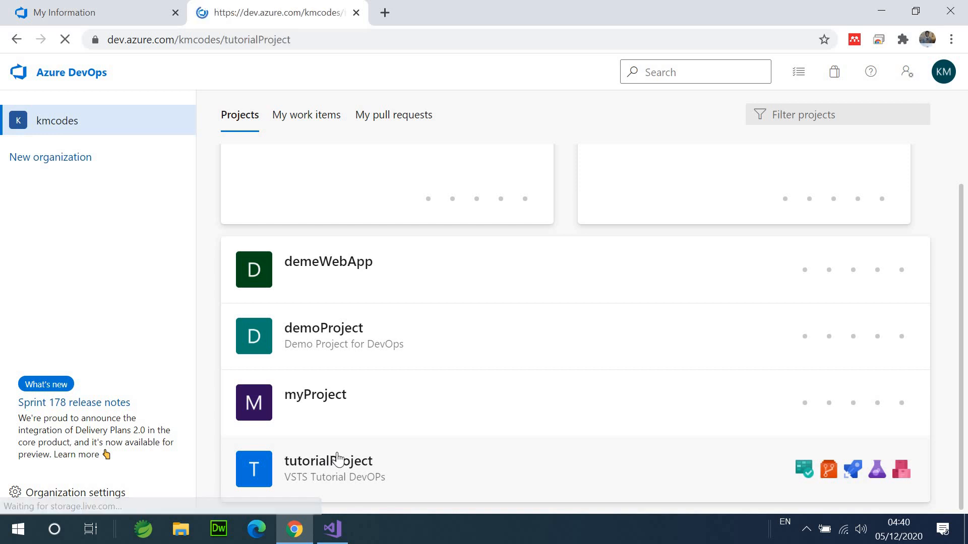
pyautogui.click(332, 529)
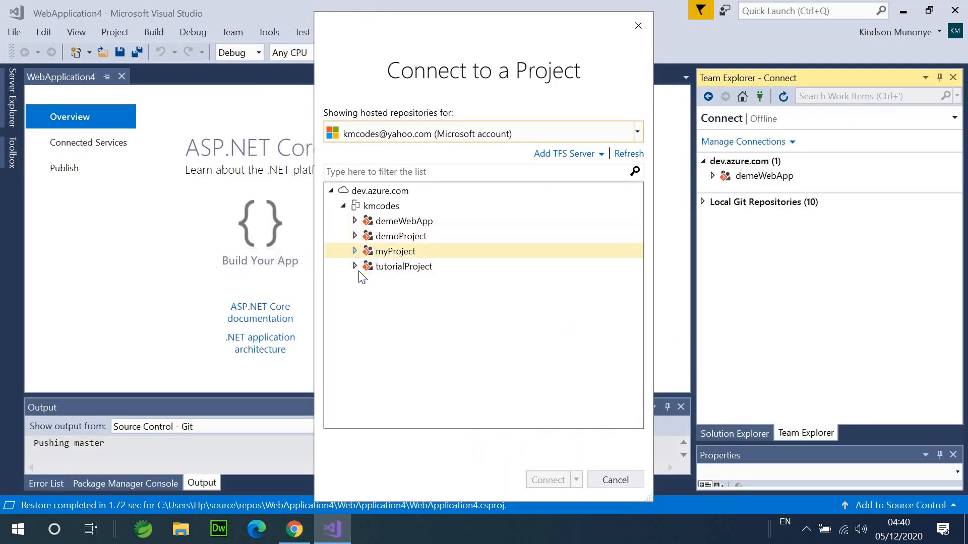
# - Connect Visual Studio to tutorialProject on dev.azure.com
pyautogui.click(392, 270)
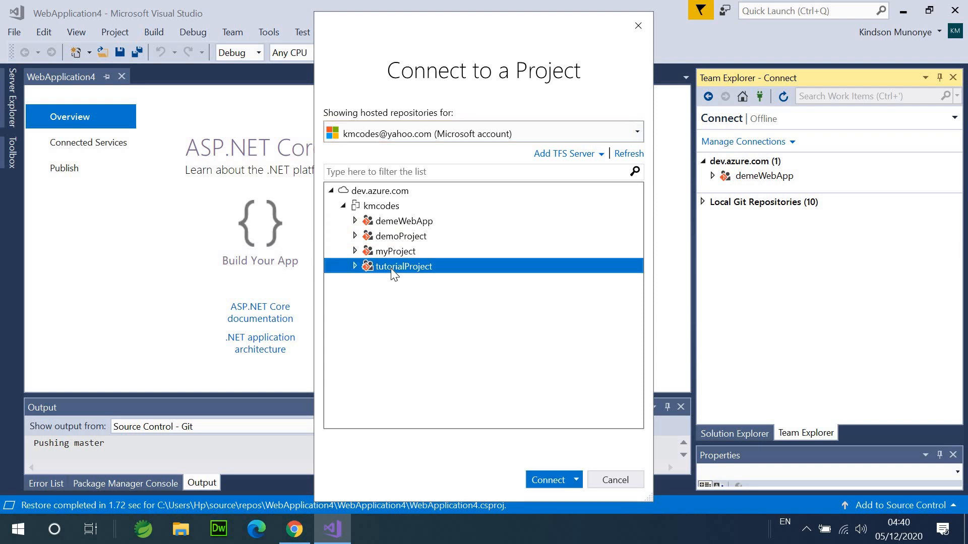
pyautogui.click(544, 480)
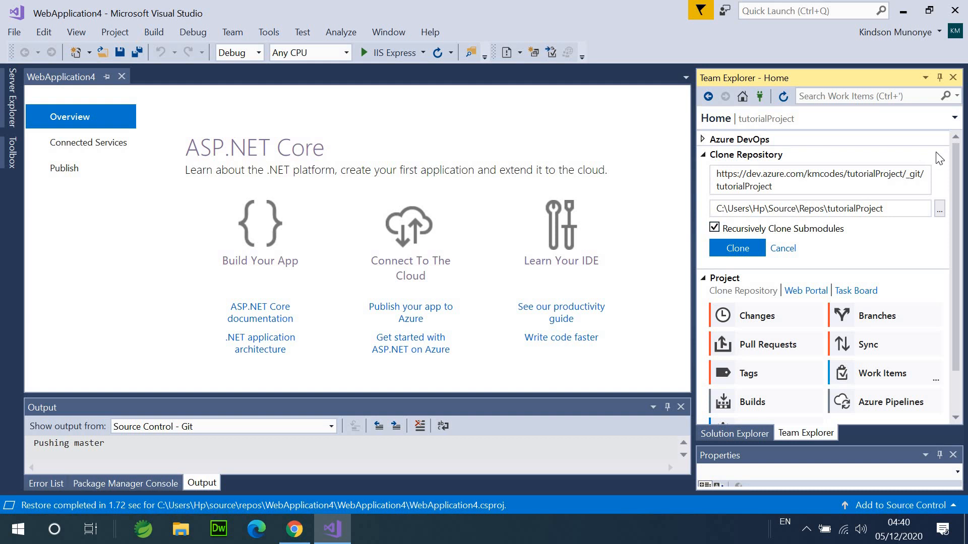
pyautogui.scroll(-2, 962, 179)
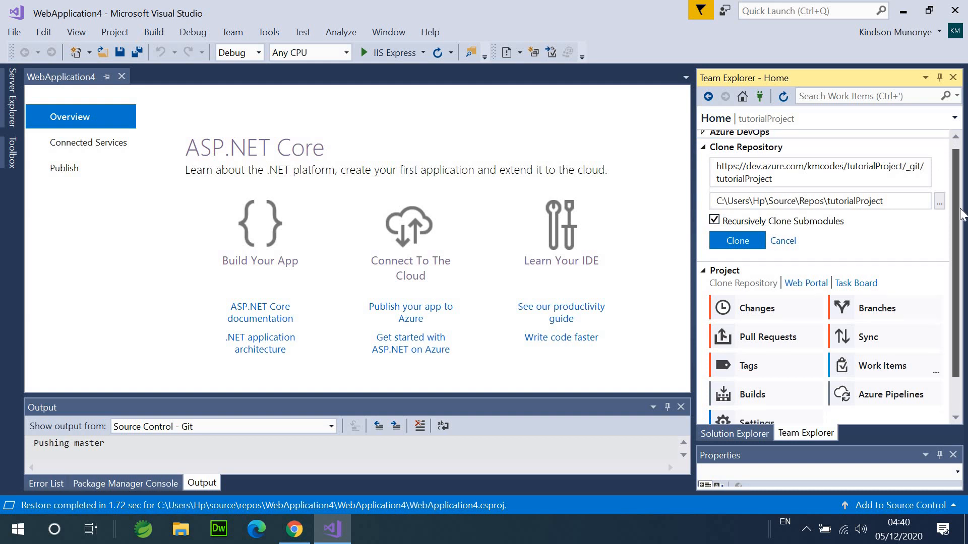
pyautogui.scroll(2, 961, 174)
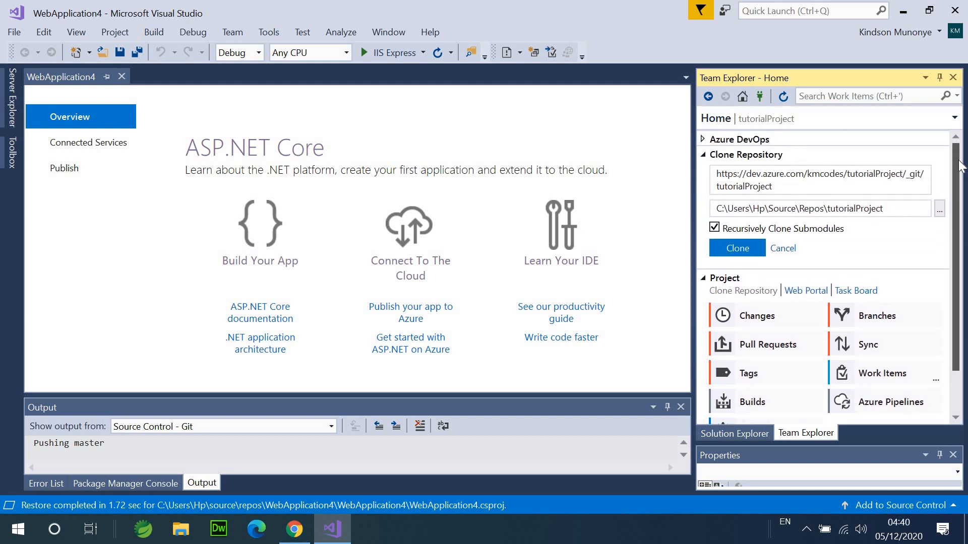
# - Clone the empty tutorialProject repository into Source\Repos\tutorialProject
pyautogui.click(736, 246)
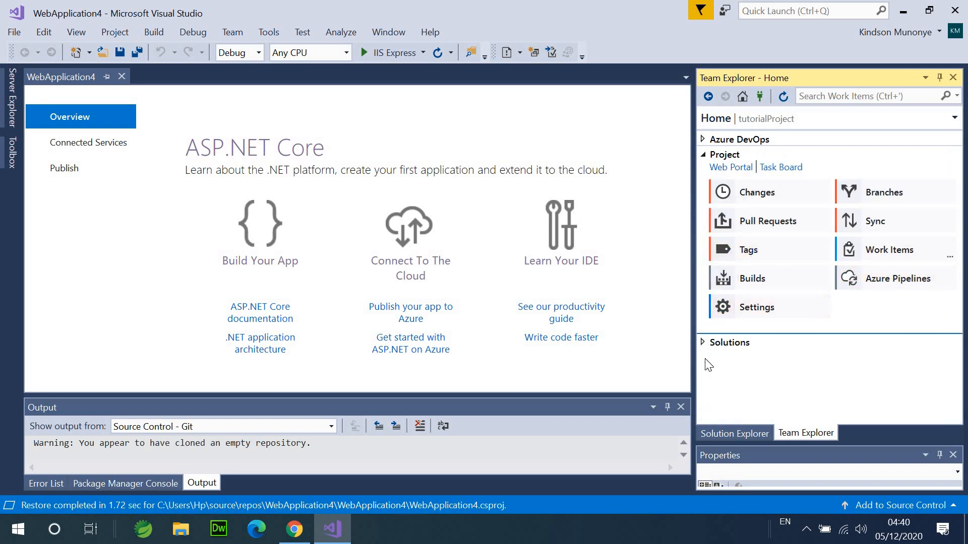
pyautogui.click(703, 344)
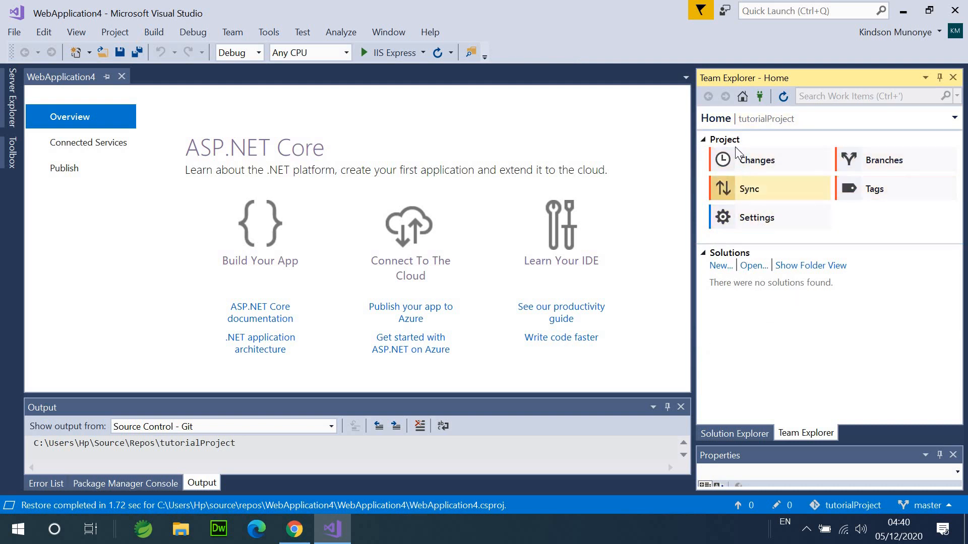
pyautogui.click(699, 140)
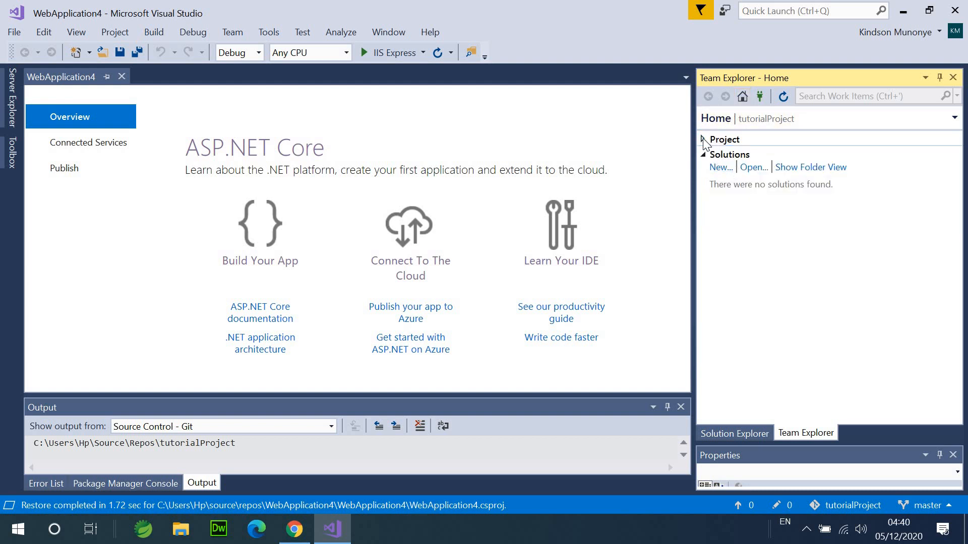
pyautogui.click(702, 140)
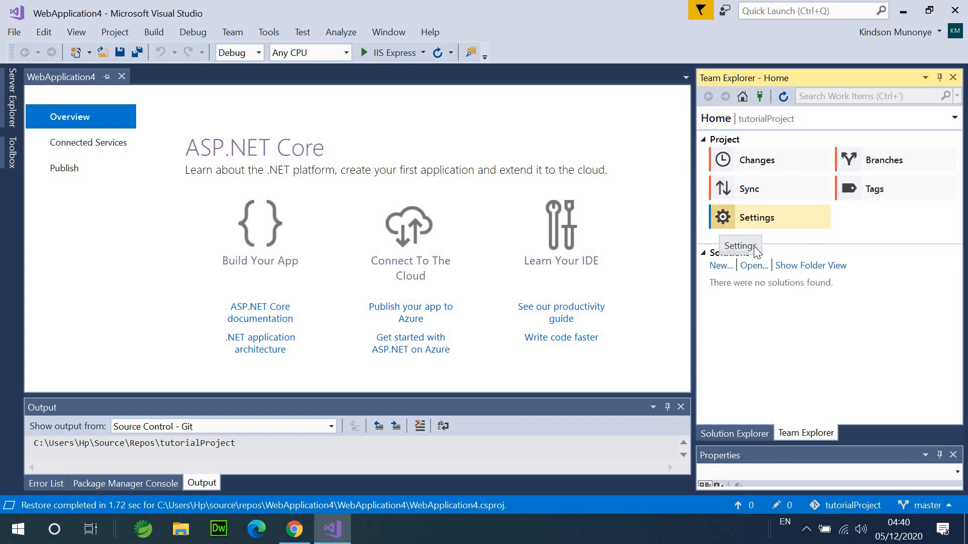
# - Look over Team Explorer's Git settings and the WebApplication4 solution tree, then return Home
pyautogui.click(766, 222)
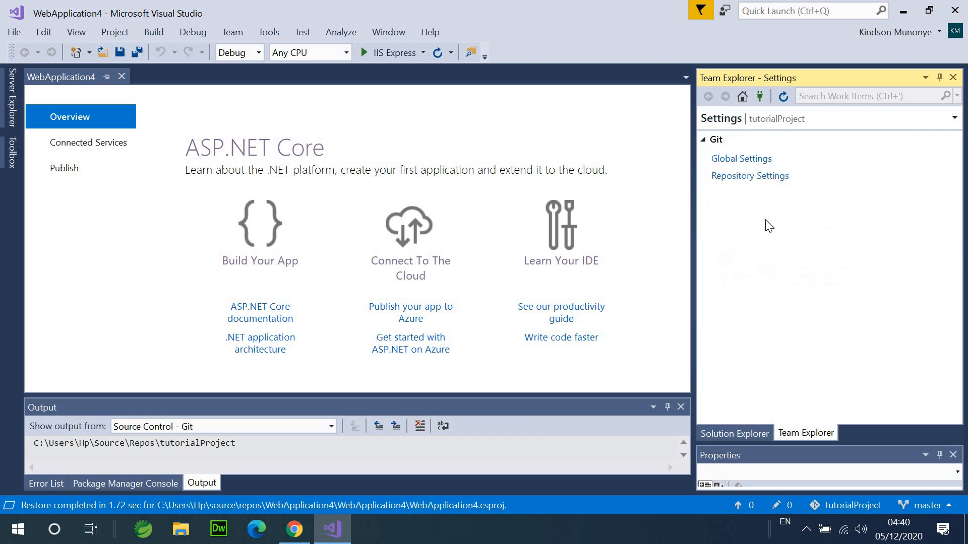
pyautogui.click(707, 97)
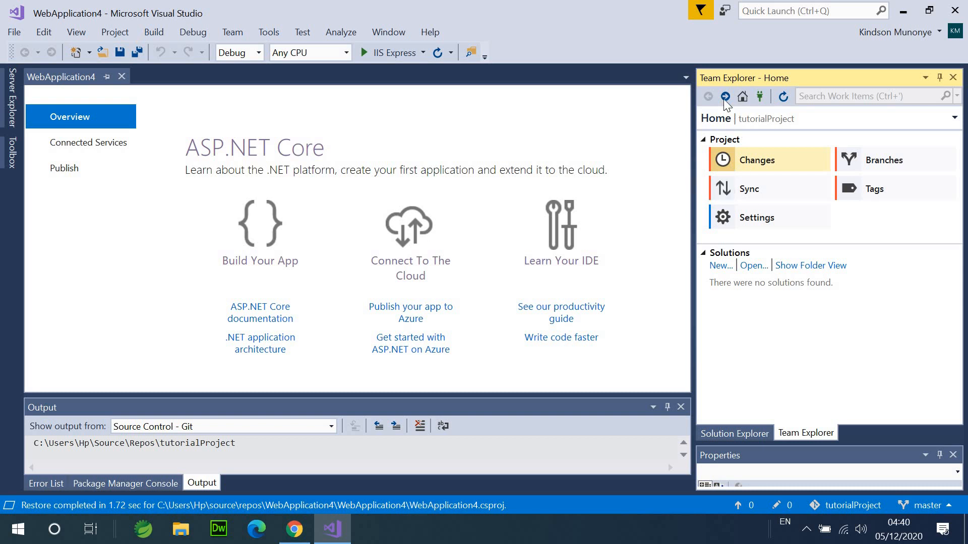
pyautogui.click(742, 433)
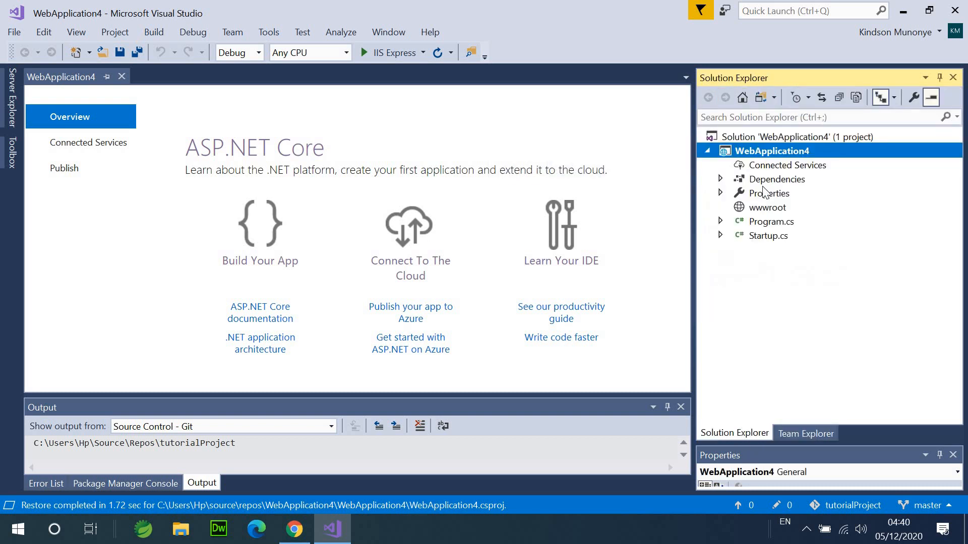
pyautogui.click(787, 429)
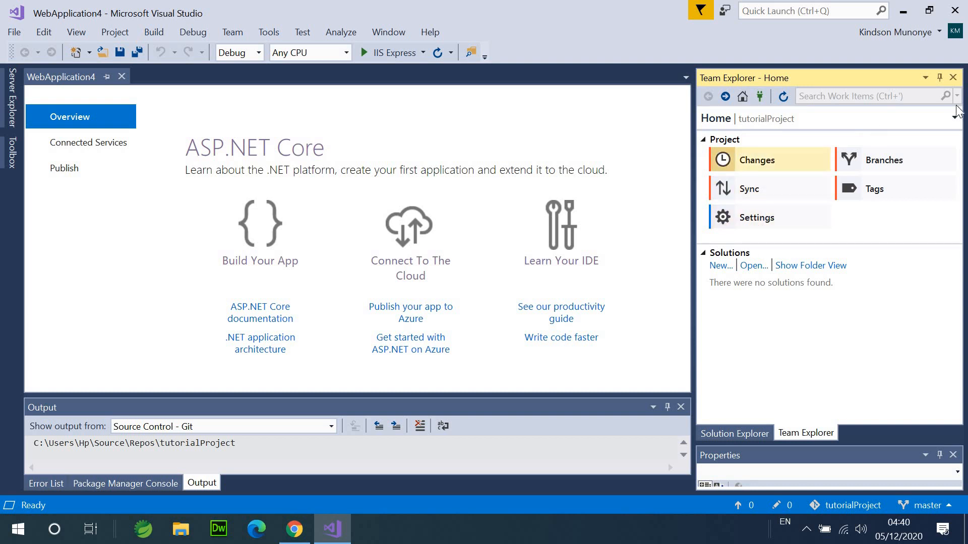
# - Open Manage Connections from the Home dropdown and reconnect to tutorialProject
pyautogui.click(954, 118)
pyautogui.click(907, 295)
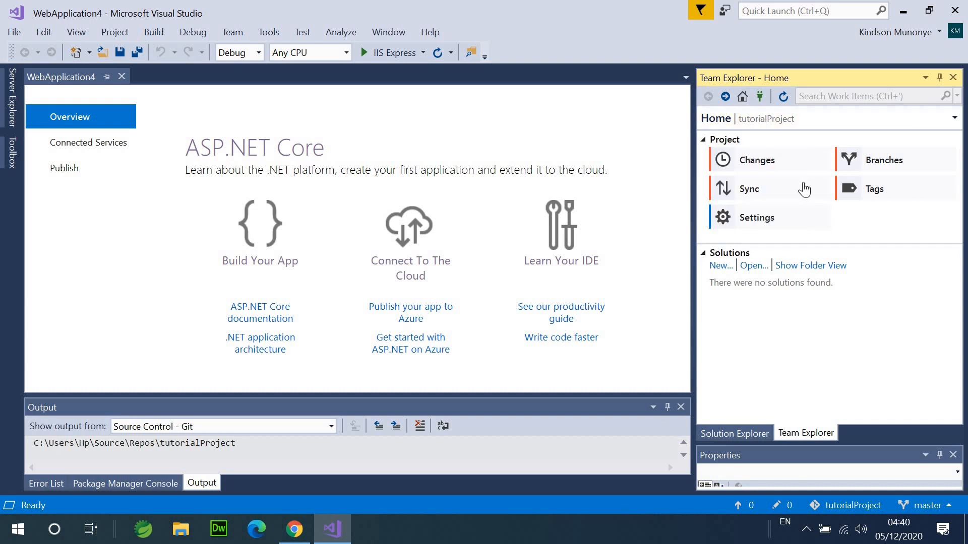
pyautogui.click(886, 123)
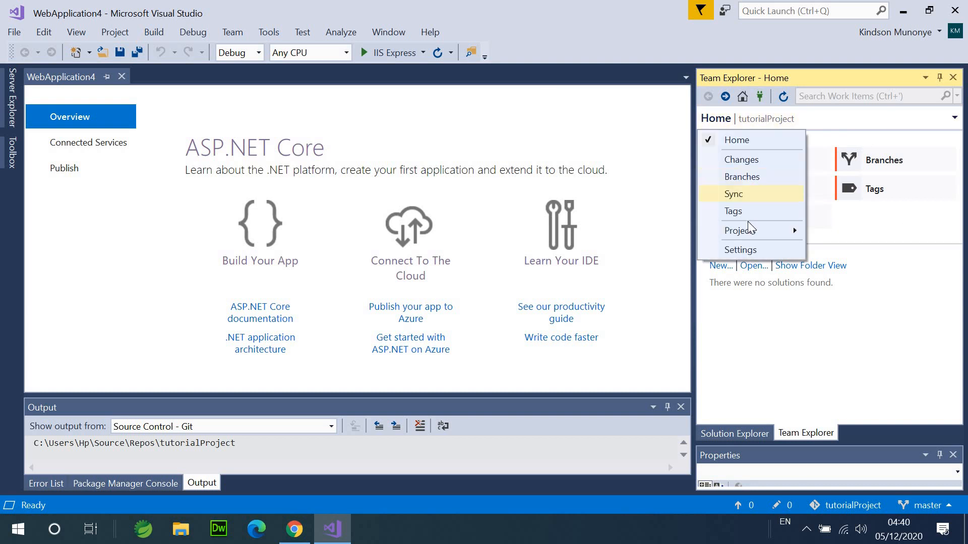
pyautogui.moveTo(751, 233)
pyautogui.click(638, 233)
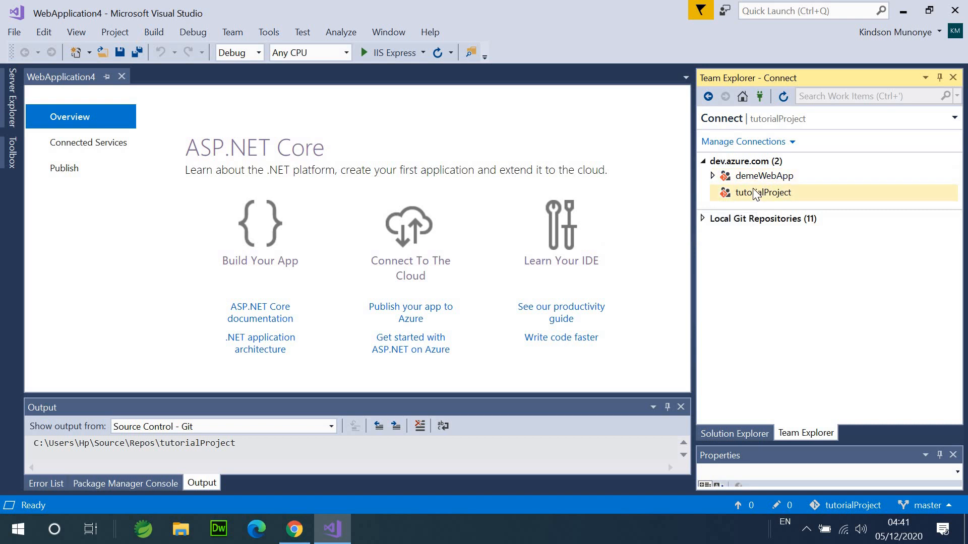
pyautogui.doubleClick(753, 191)
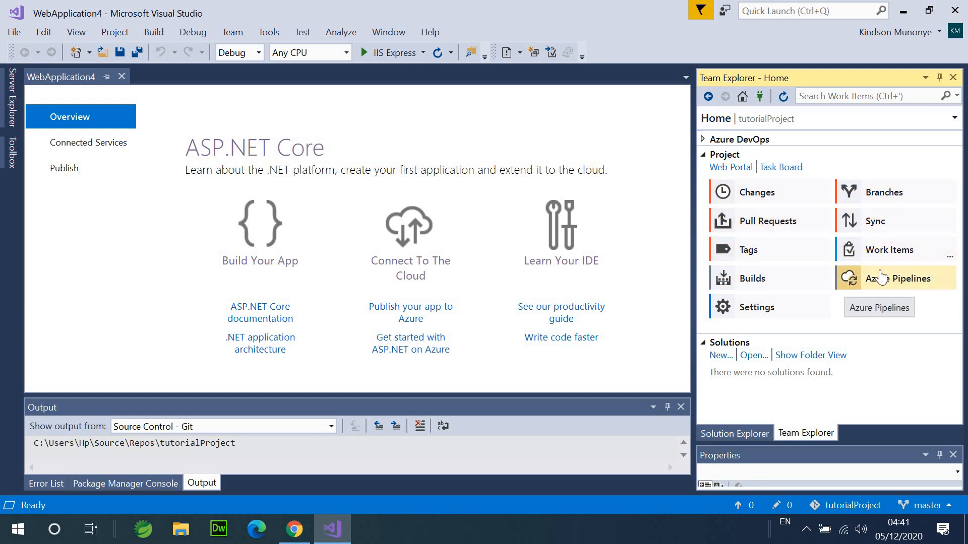
# - Start Azure Pipelines setup from Team Explorer Home, which requires the solution under source control
pyautogui.click(897, 285)
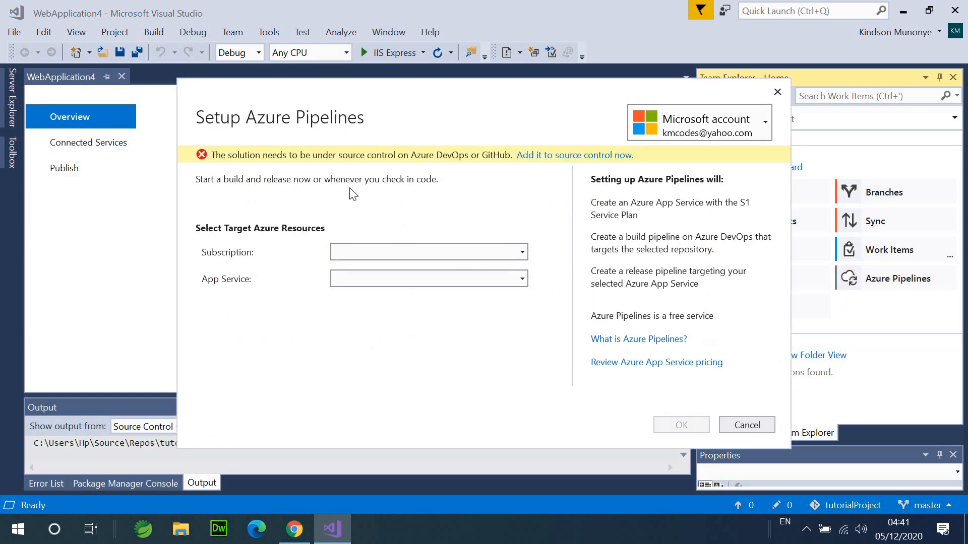
# - Add WebApplication4 to a local Git repository, creating initial commit d3faf810
pyautogui.click(545, 156)
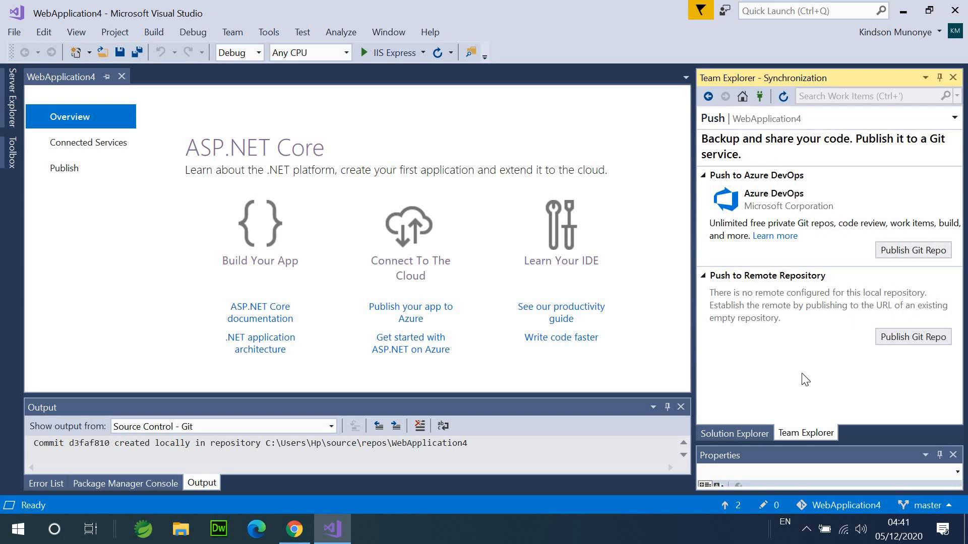
# - Publish the local repo to Azure DevOps as a new repository named WebApplication4
pyautogui.click(739, 436)
pyautogui.click(788, 432)
pyautogui.click(901, 255)
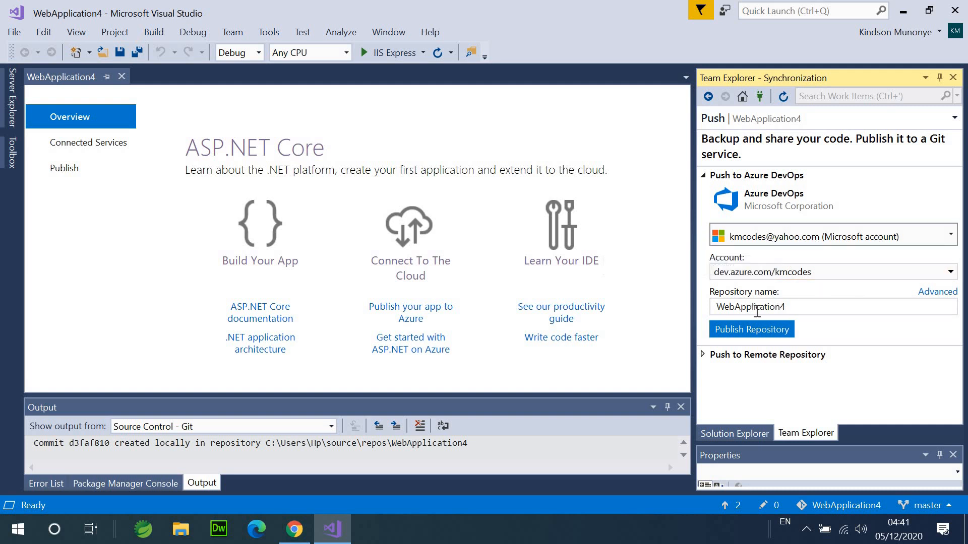
pyautogui.moveTo(727, 307); pyautogui.dragTo(726, 306)
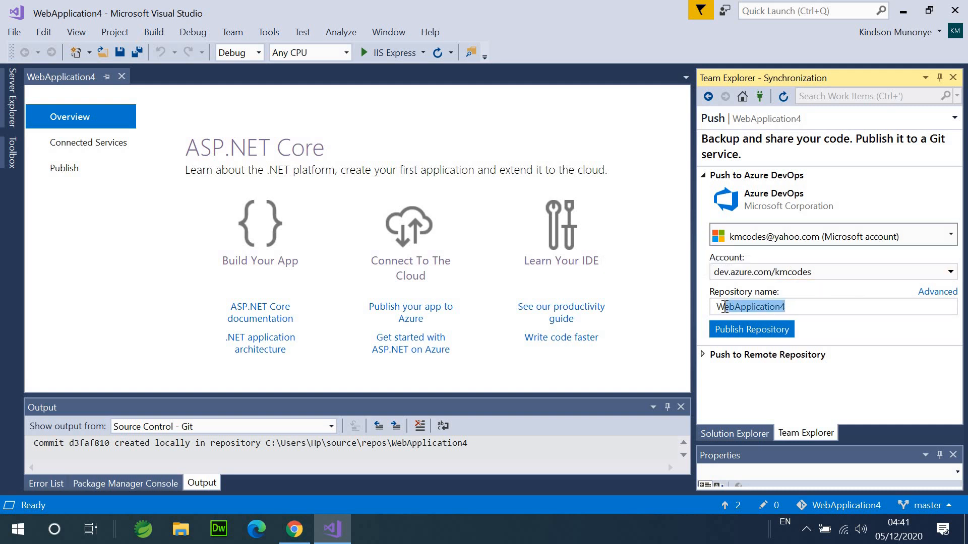
pyautogui.click(749, 330)
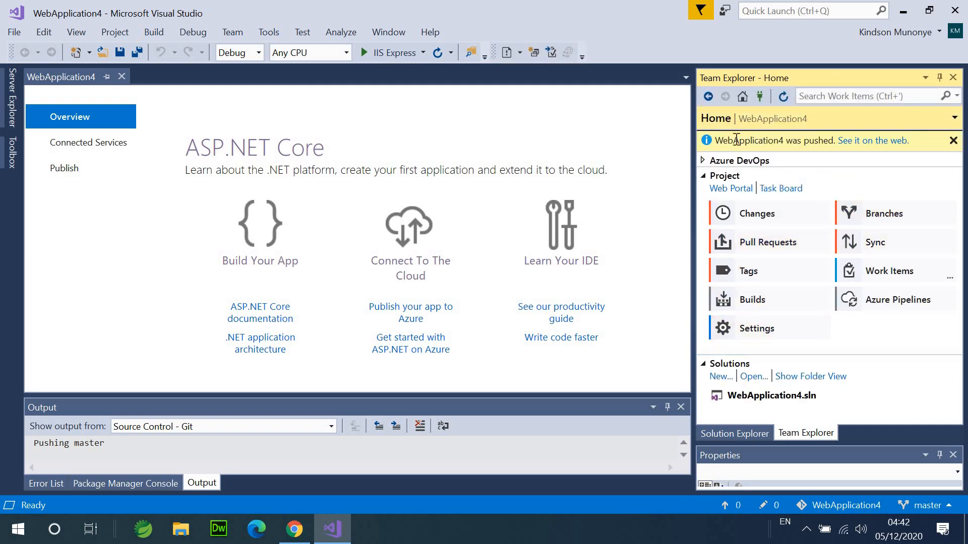
# - Open the pushed repo in the browser and go through kmcodes to the WebApplication4 project
pyautogui.click(882, 143)
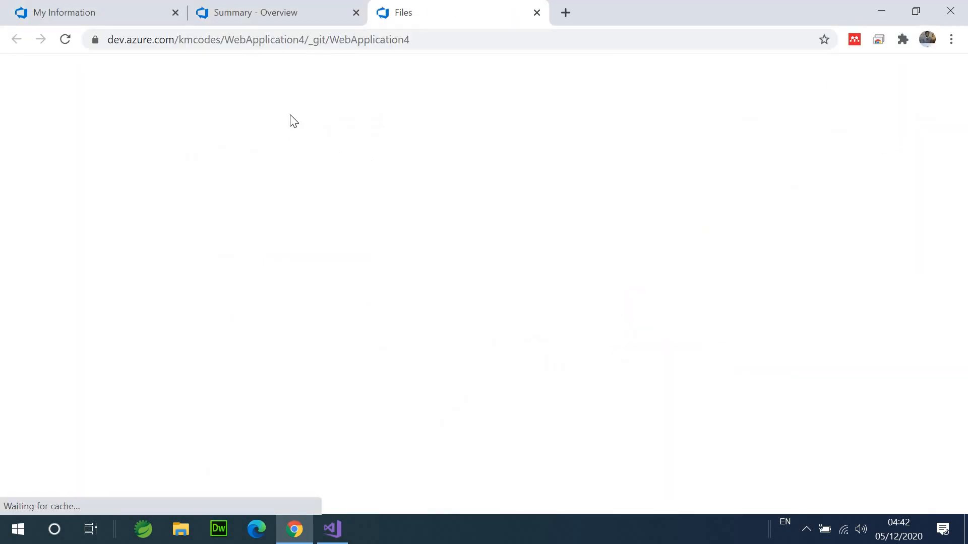
pyautogui.click(268, 16)
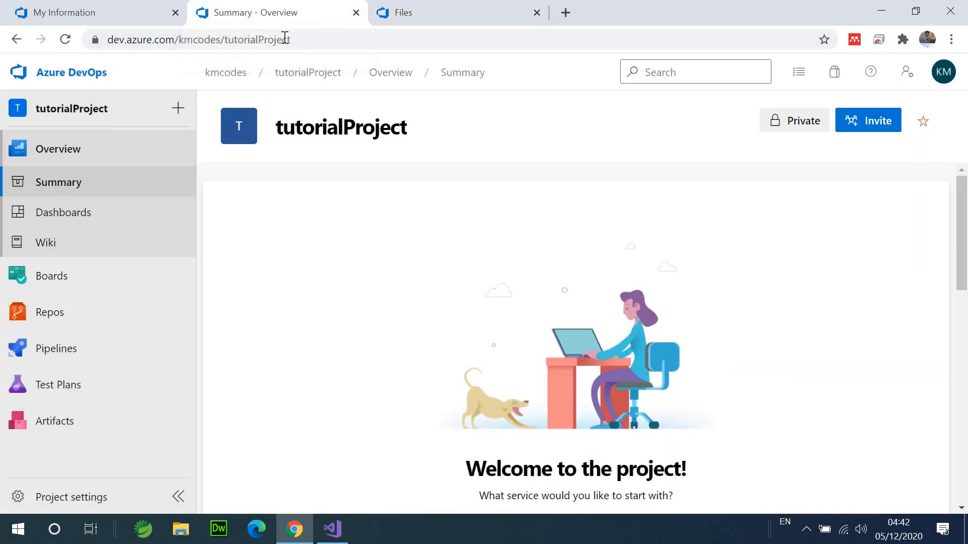
pyautogui.rightClick(326, 213)
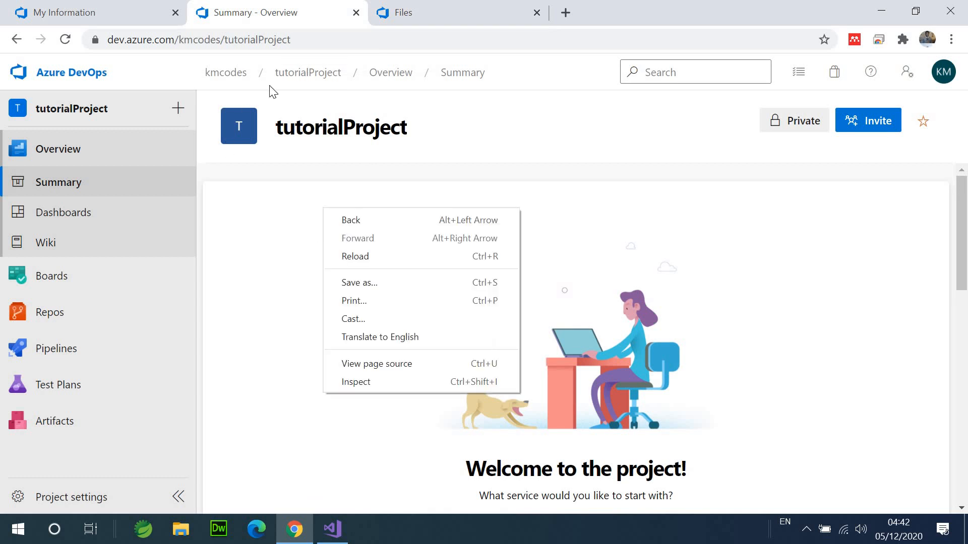
pyautogui.click(242, 75)
pyautogui.click(243, 75)
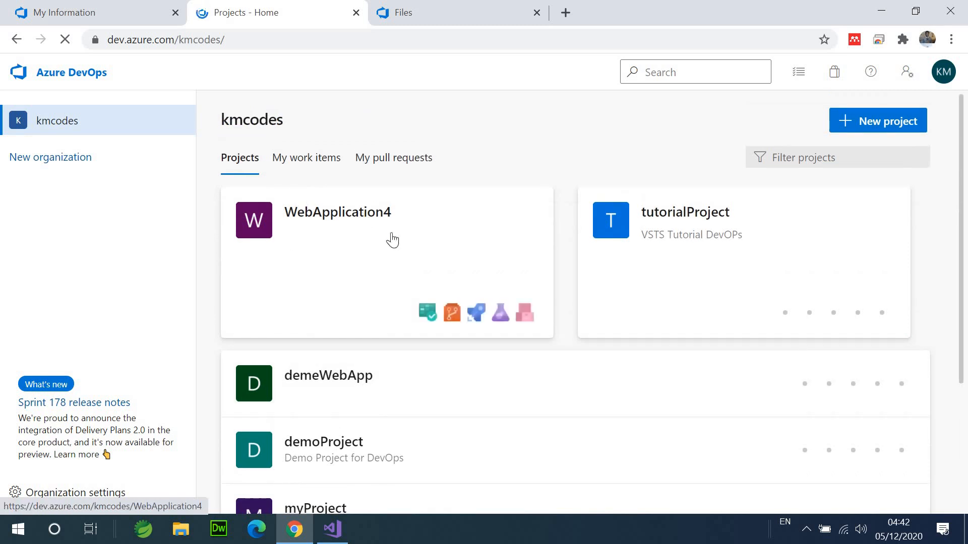
pyautogui.click(365, 228)
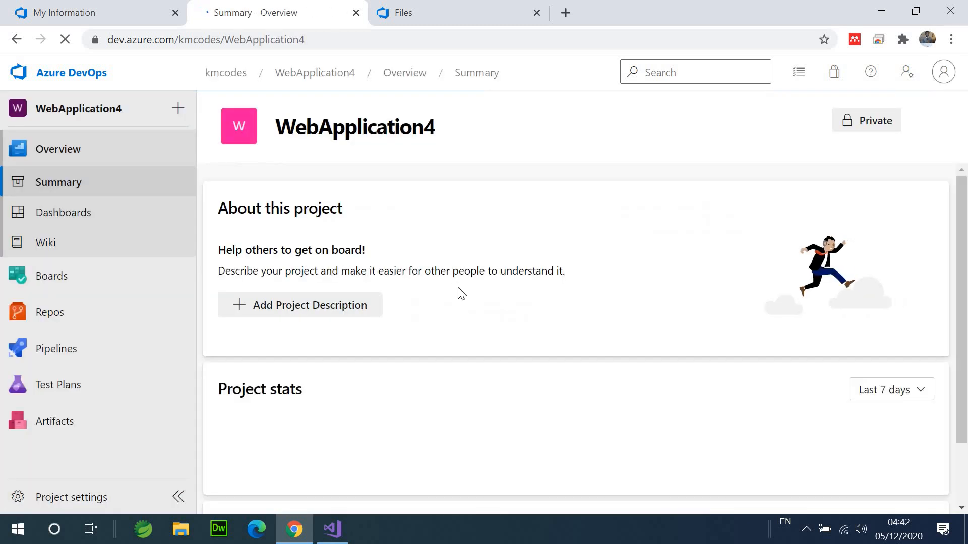
# - Scroll to Project stats showing 2 commits by 1 author, then return to Visual Studio
pyautogui.scroll(-3, 478, 344)
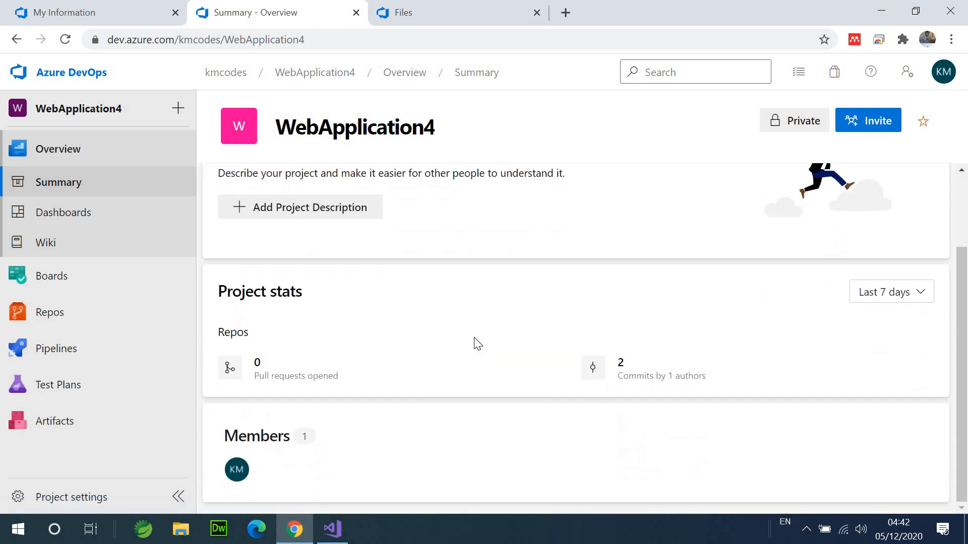
pyautogui.scroll(3, 478, 344)
pyautogui.scroll(-3, 478, 343)
pyautogui.moveTo(55, 312)
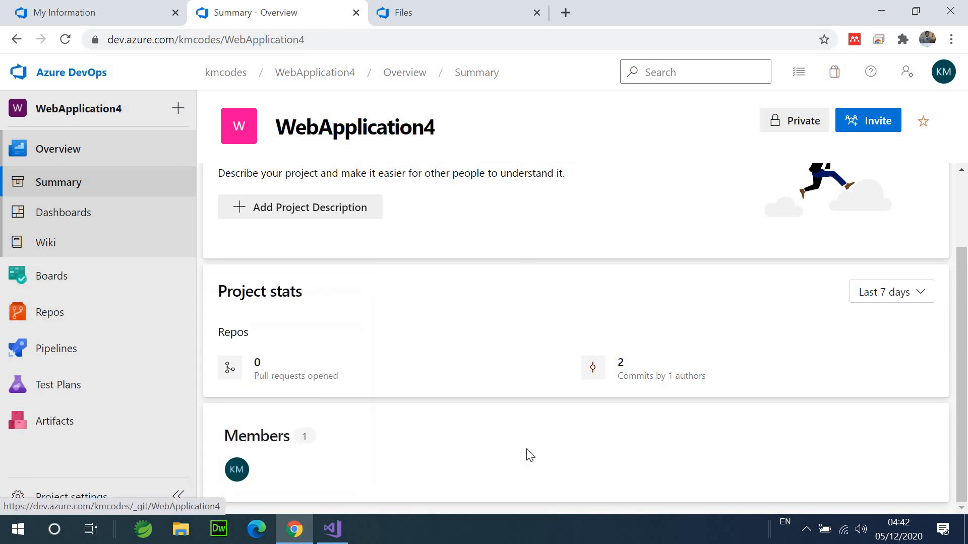
pyautogui.click(332, 529)
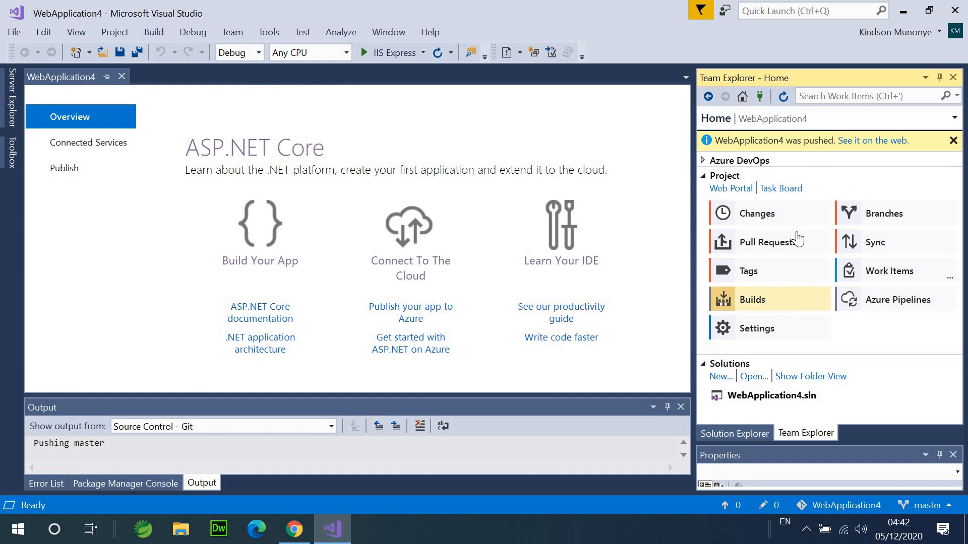
# - Dismiss the push notice and add Class.cs through WebApplication4's Add > Class menu in Solution Explorer
pyautogui.click(953, 141)
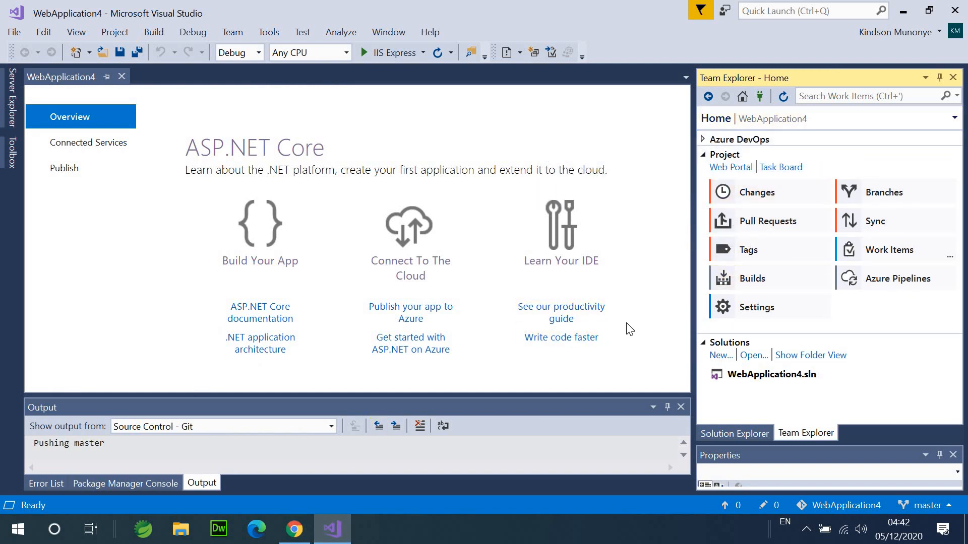
pyautogui.click(749, 197)
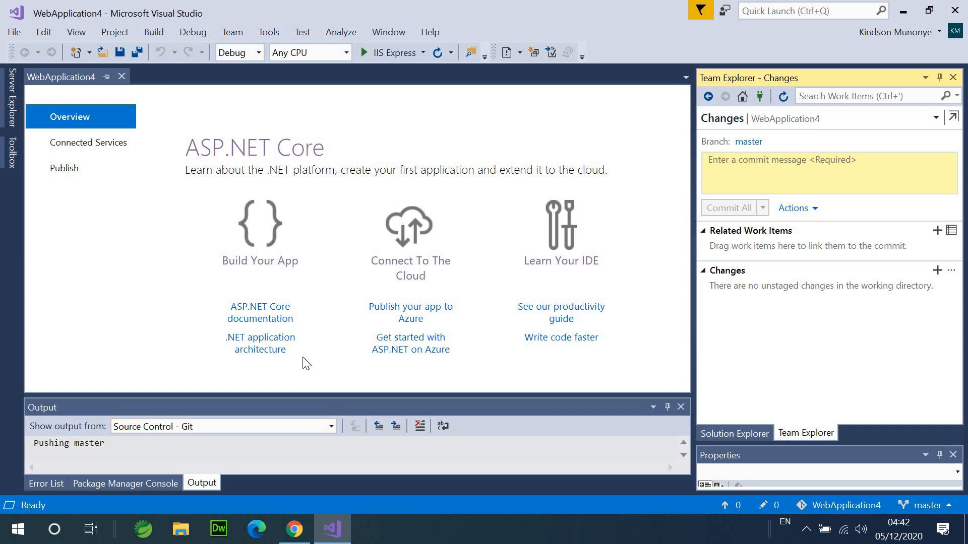
pyautogui.click(730, 429)
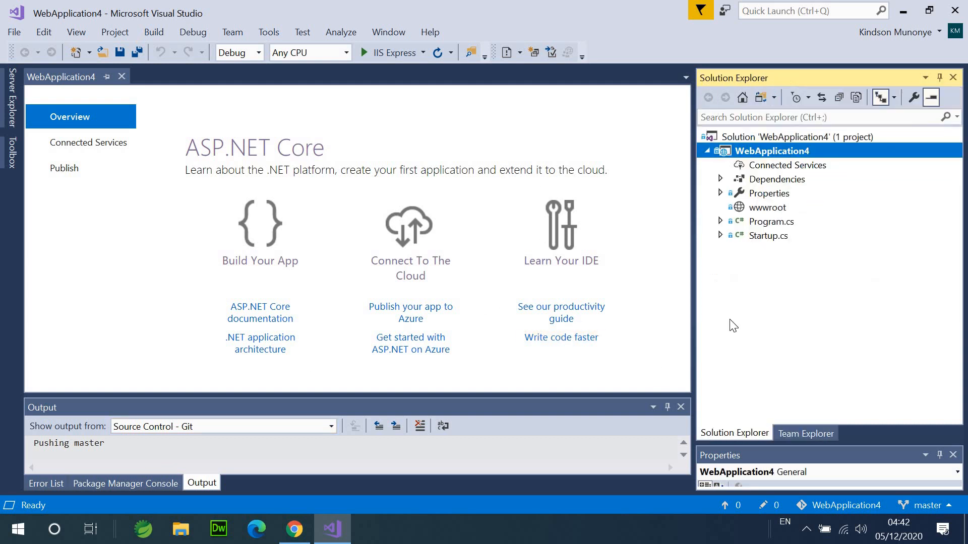
pyautogui.rightClick(751, 151)
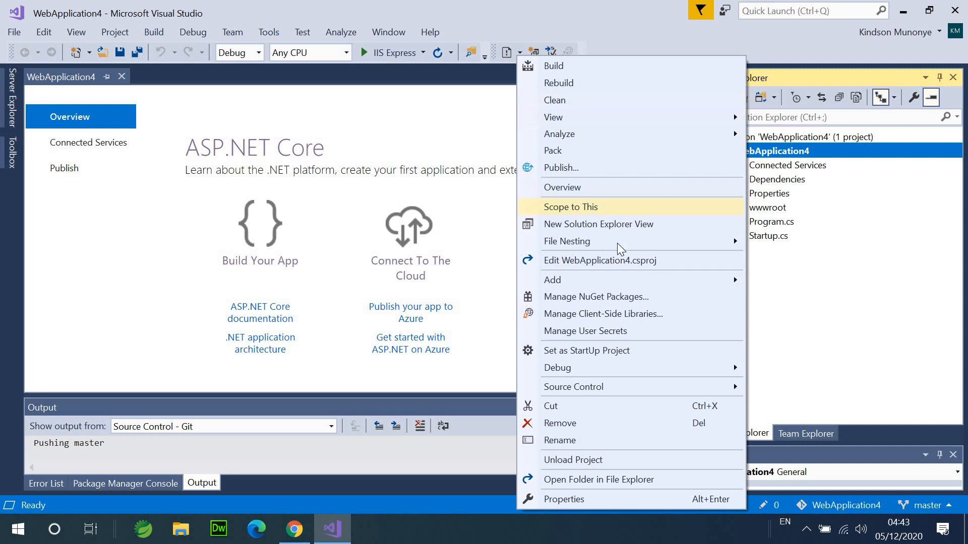
pyautogui.moveTo(616, 285)
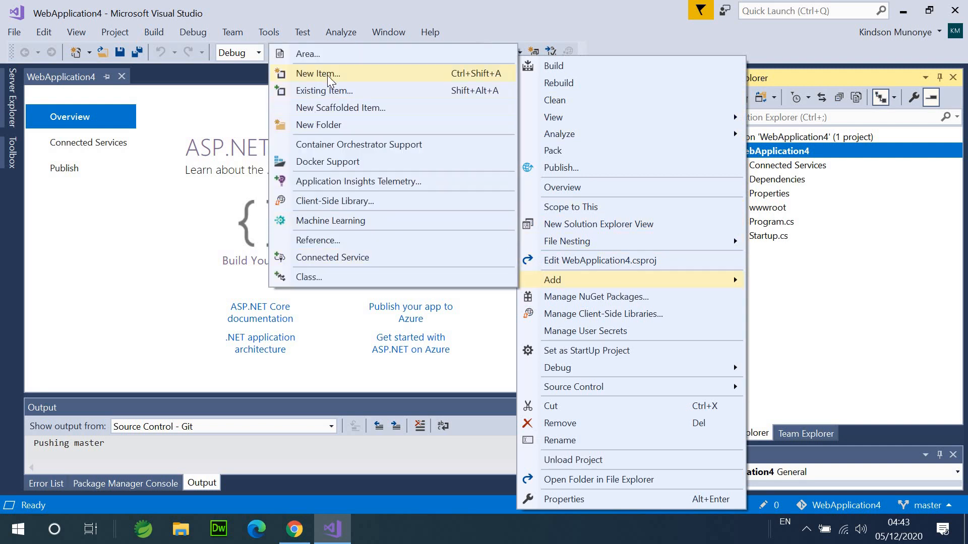
pyautogui.click(322, 279)
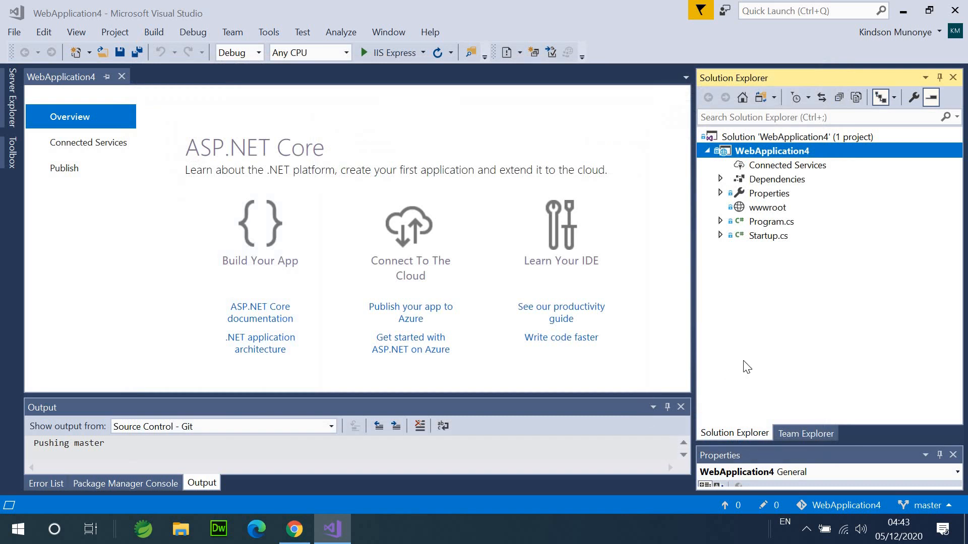
# - Save all files and commit the new Class.cs locally with the message 'test'
pyautogui.click(137, 56)
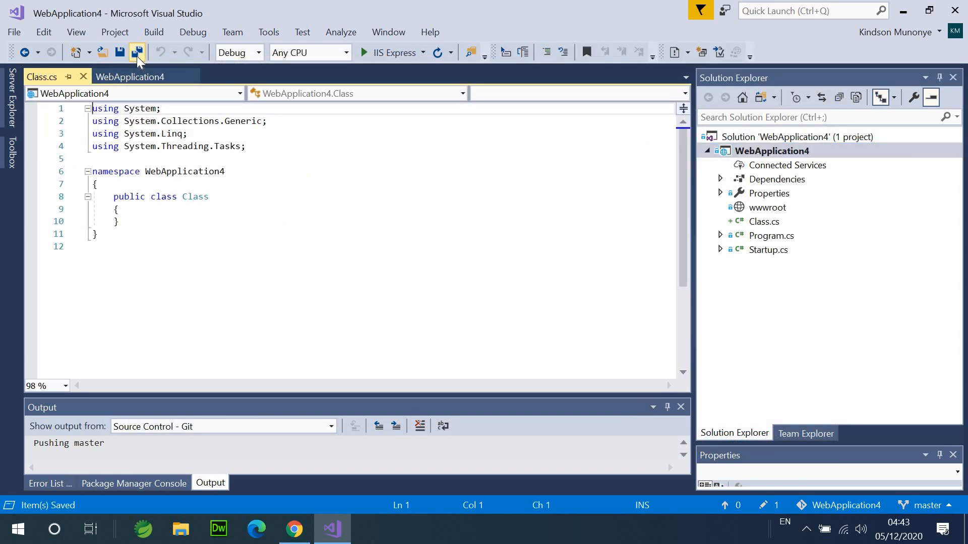
pyautogui.click(807, 432)
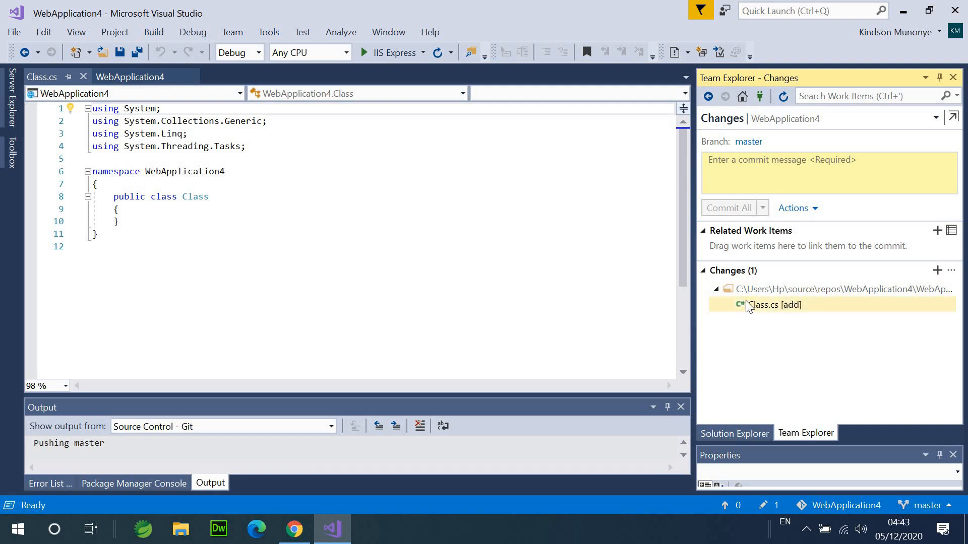
pyautogui.click(762, 307)
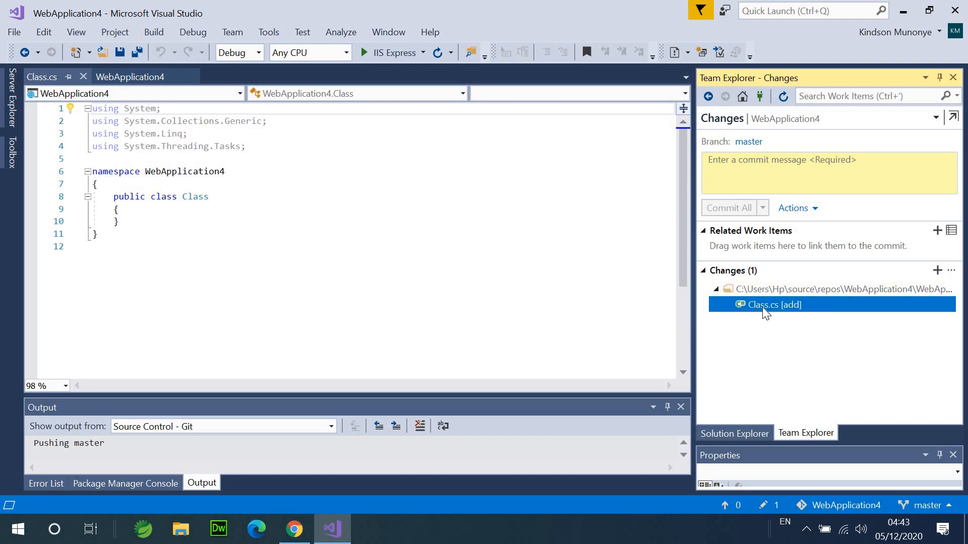
pyautogui.click(768, 165)
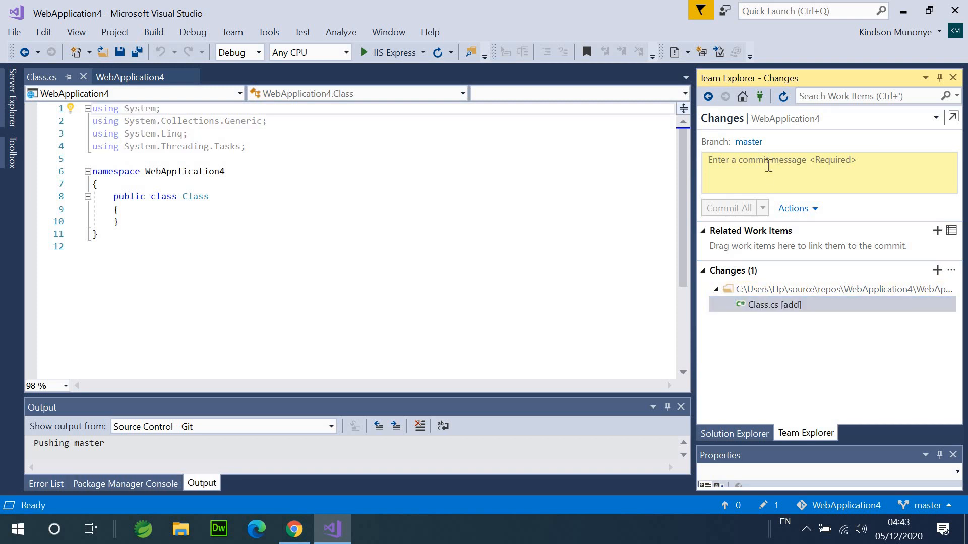
pyautogui.write('test')
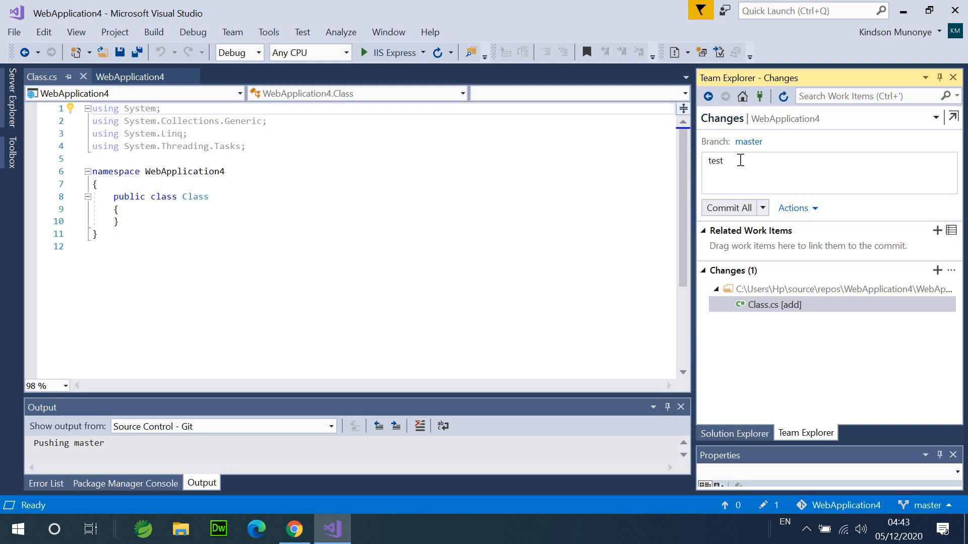
pyautogui.click(737, 208)
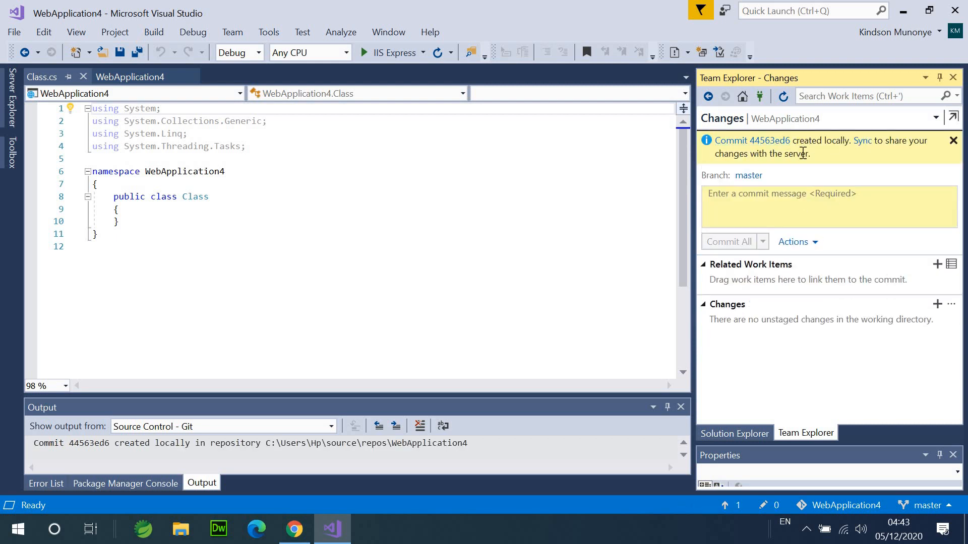
pyautogui.click(294, 529)
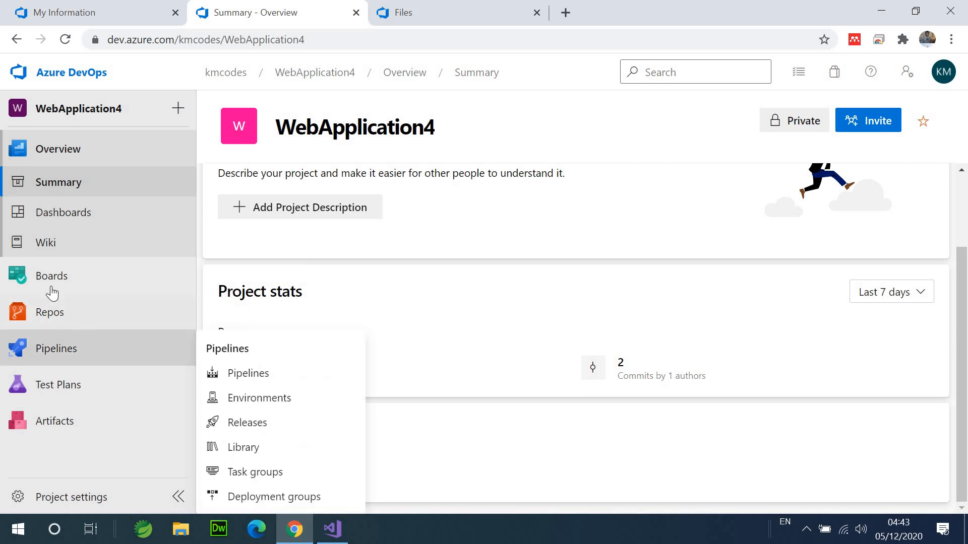
# - Browse Repos > Files online, open the WebApplication4 folder, reload the page, and close the Repos tab
pyautogui.click(51, 313)
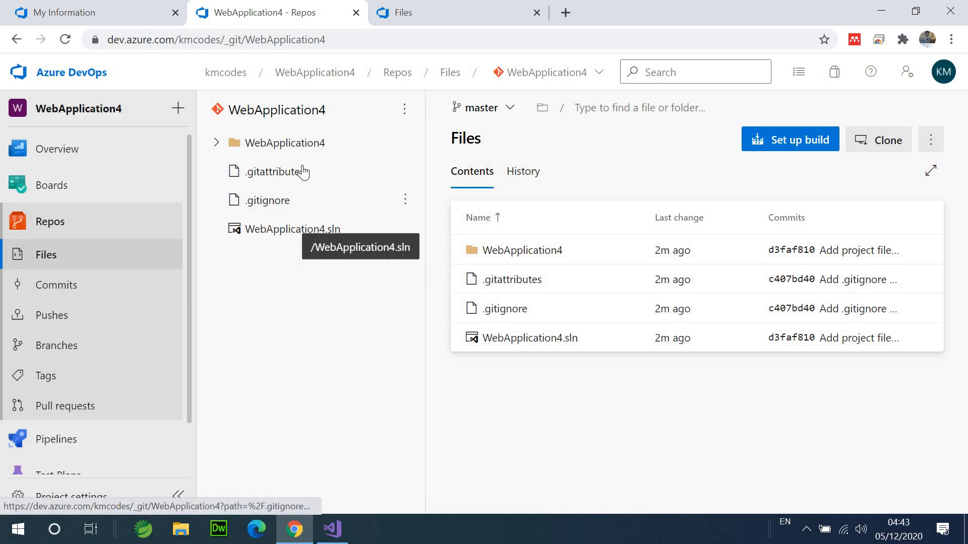
pyautogui.click(233, 146)
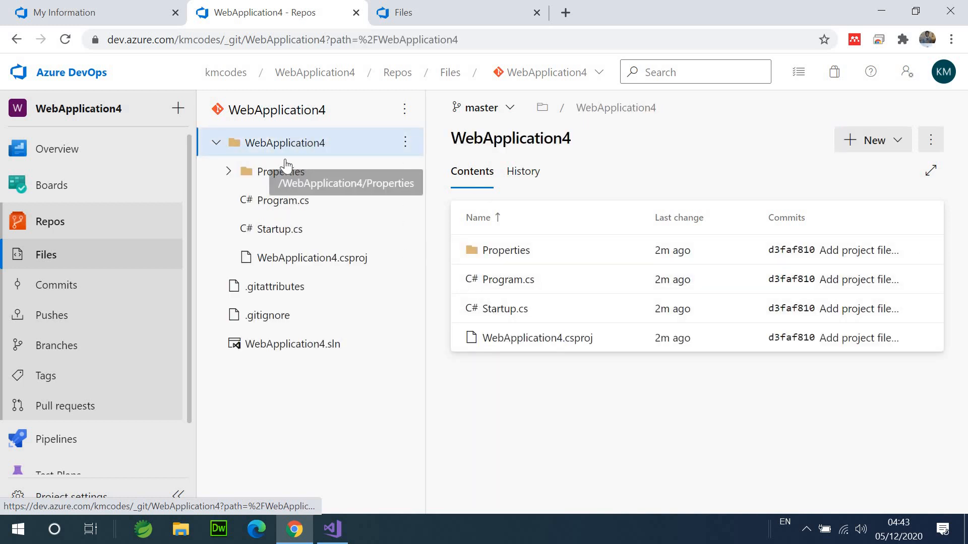
pyautogui.rightClick(427, 413)
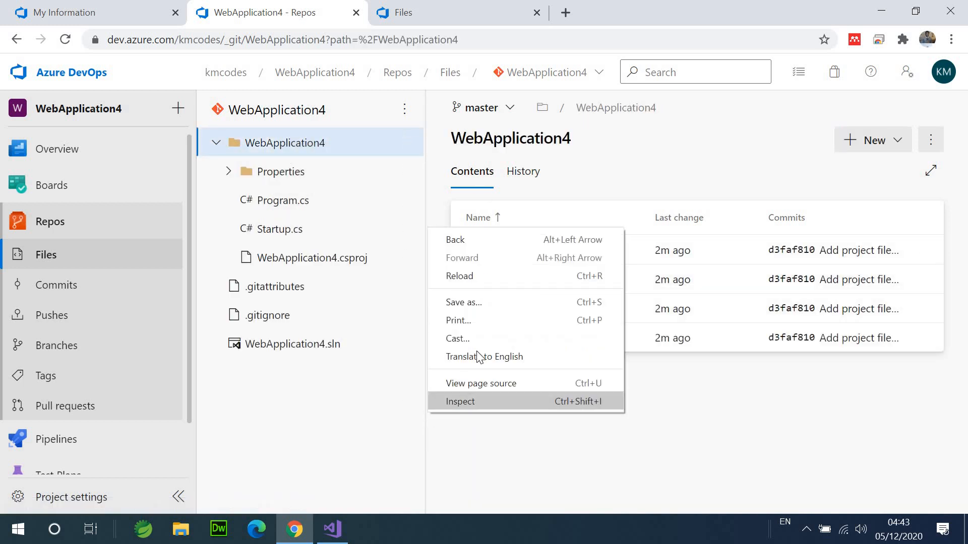
pyautogui.click(457, 270)
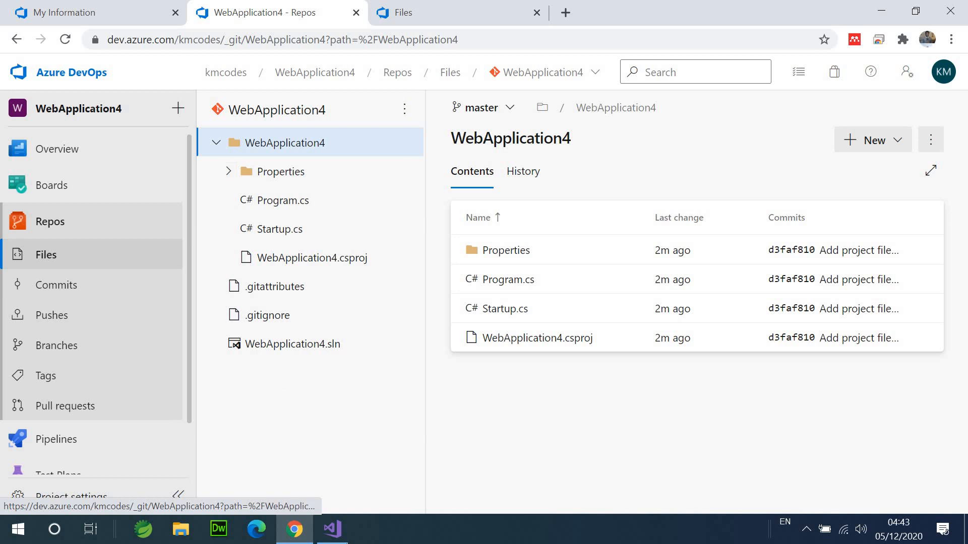
pyautogui.moveTo(303, 532)
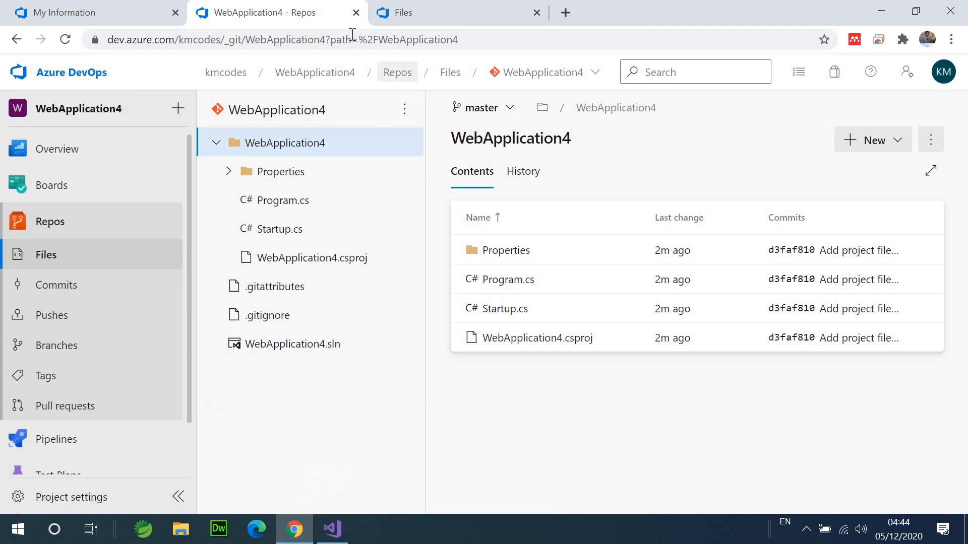
pyautogui.click(356, 12)
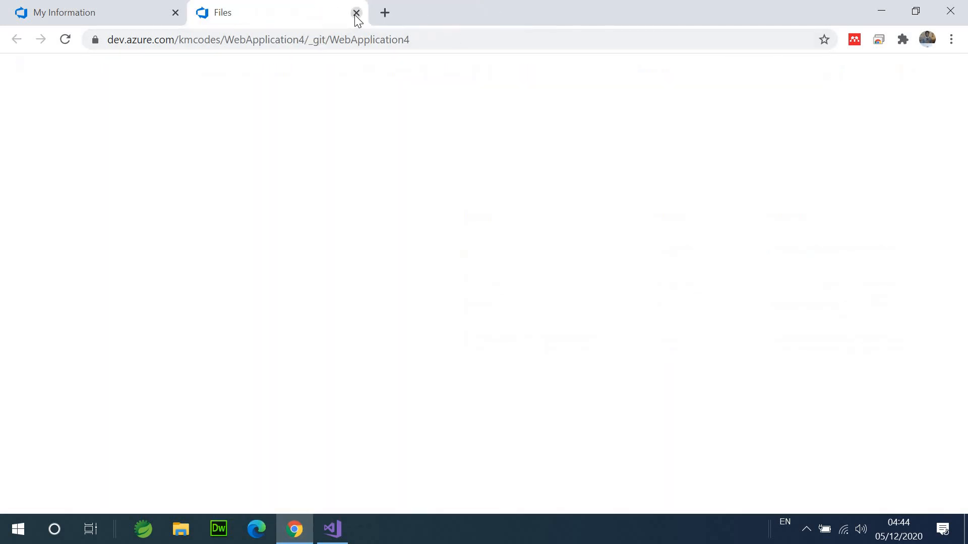
# - Close the Files tab and minimize Chrome to see Visual Studio's local commit 44563ed6
pyautogui.click(356, 12)
pyautogui.click(883, 11)
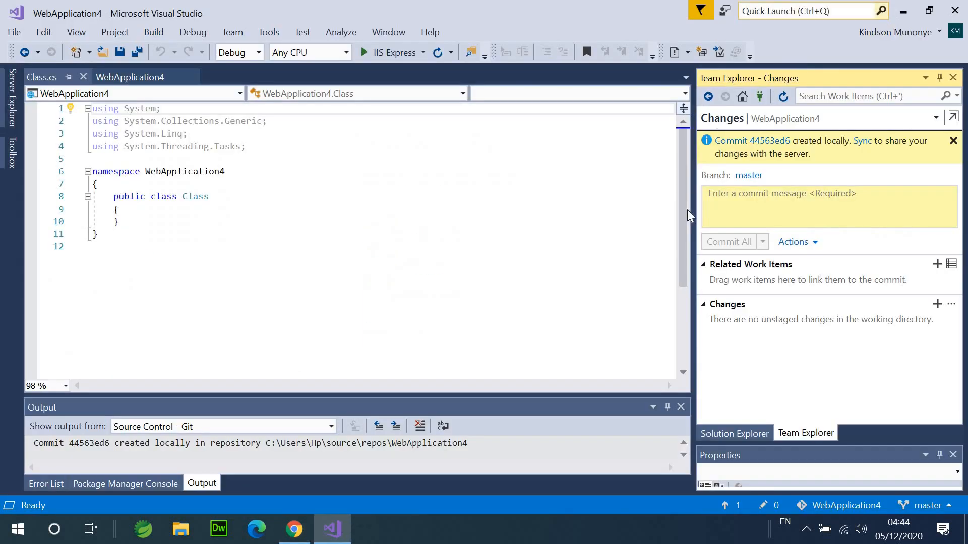